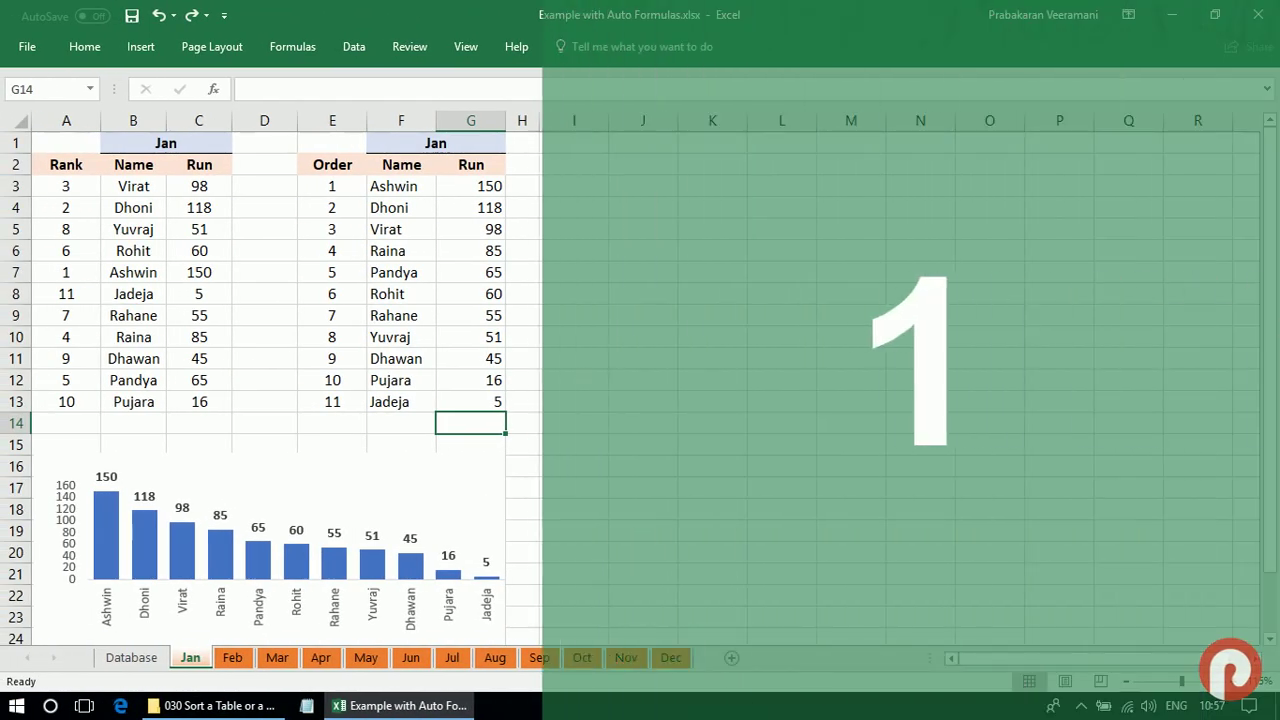
Step: Fill the 150 run down into Rahane's Jan Run cell, creating a three-way tie
left_click_drag(208, 186, 199, 354)
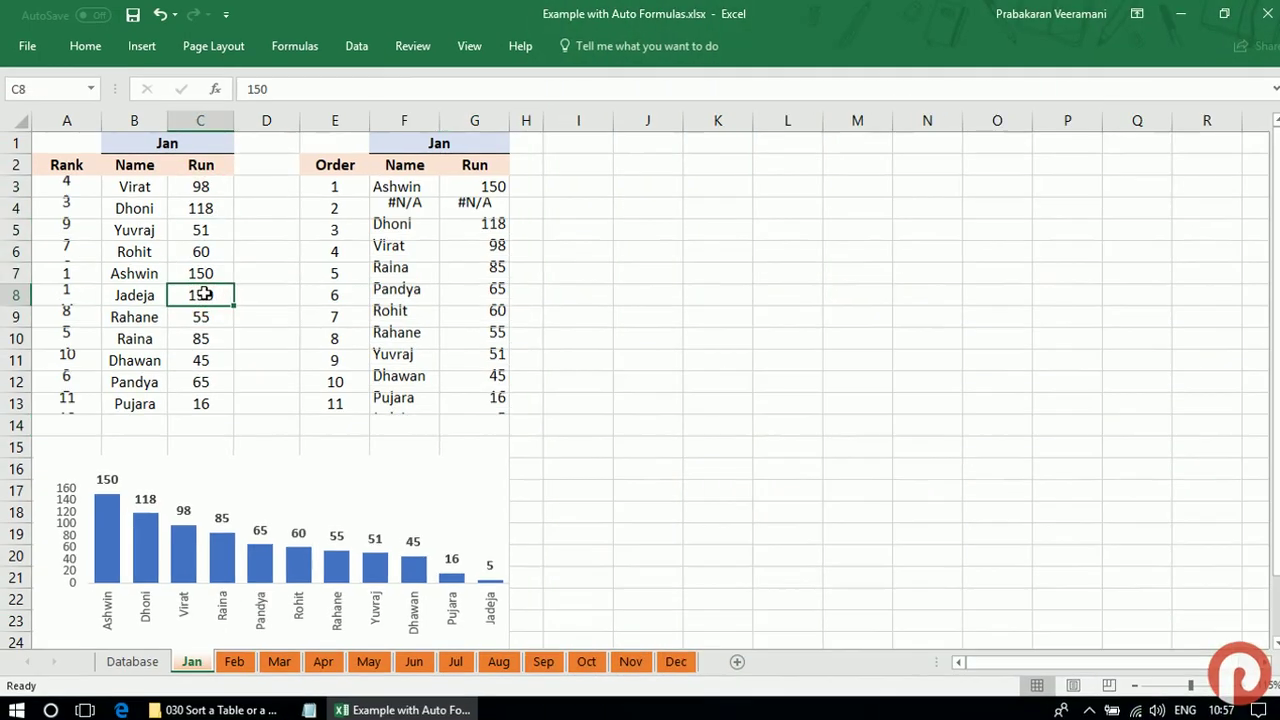
left_click(203, 316)
key("ctrl+d")
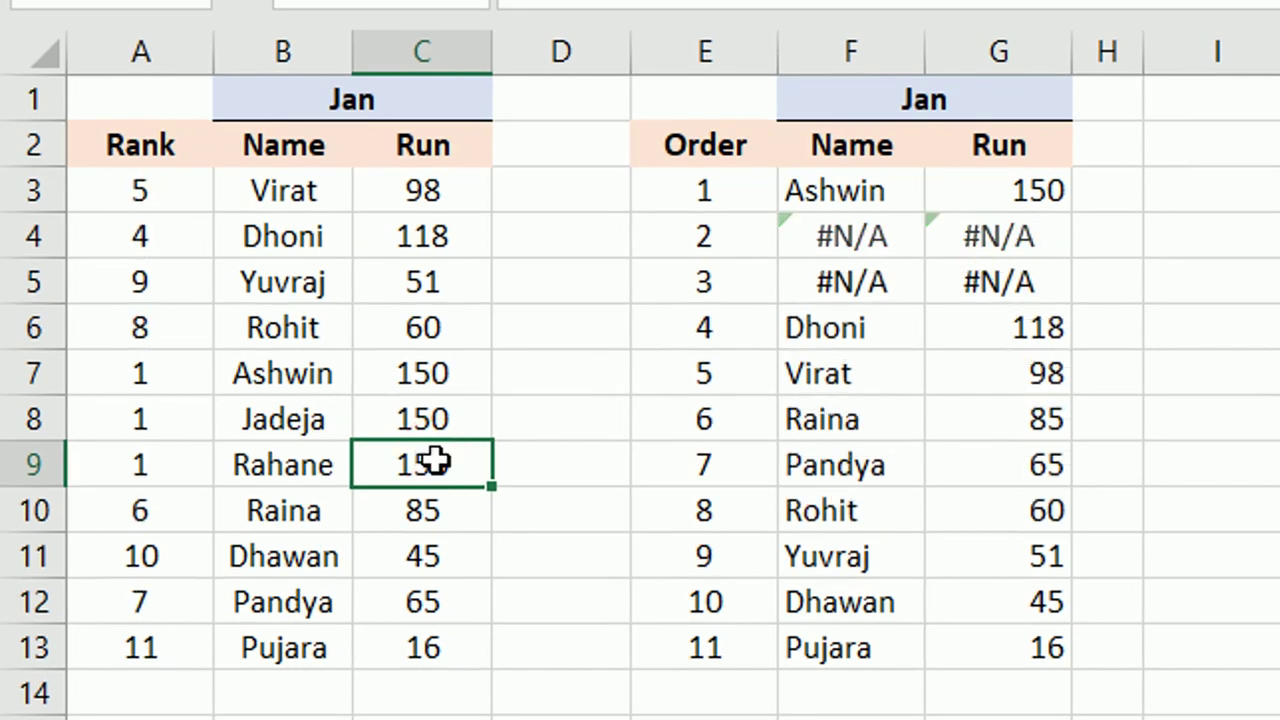
Step: Highlight the three tied 150 runs and their shared rank of 1
left_click_drag(450, 374, 448, 458)
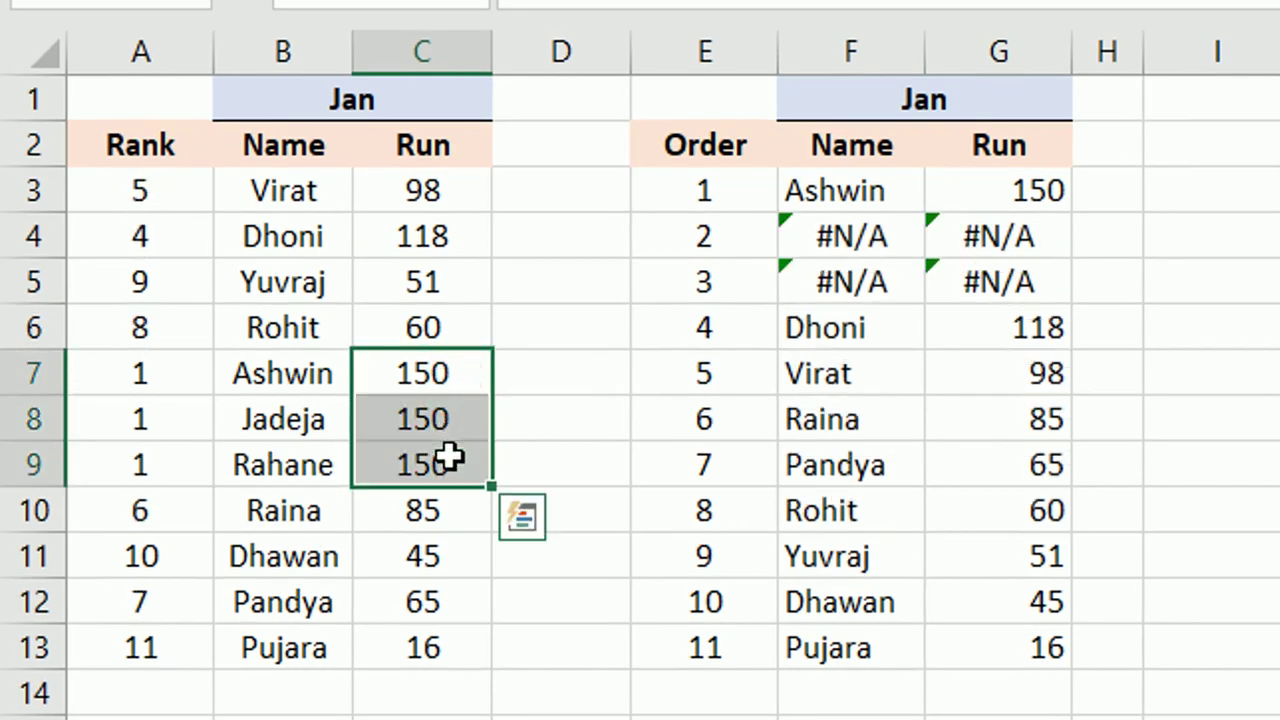
left_click_drag(466, 374, 451, 457)
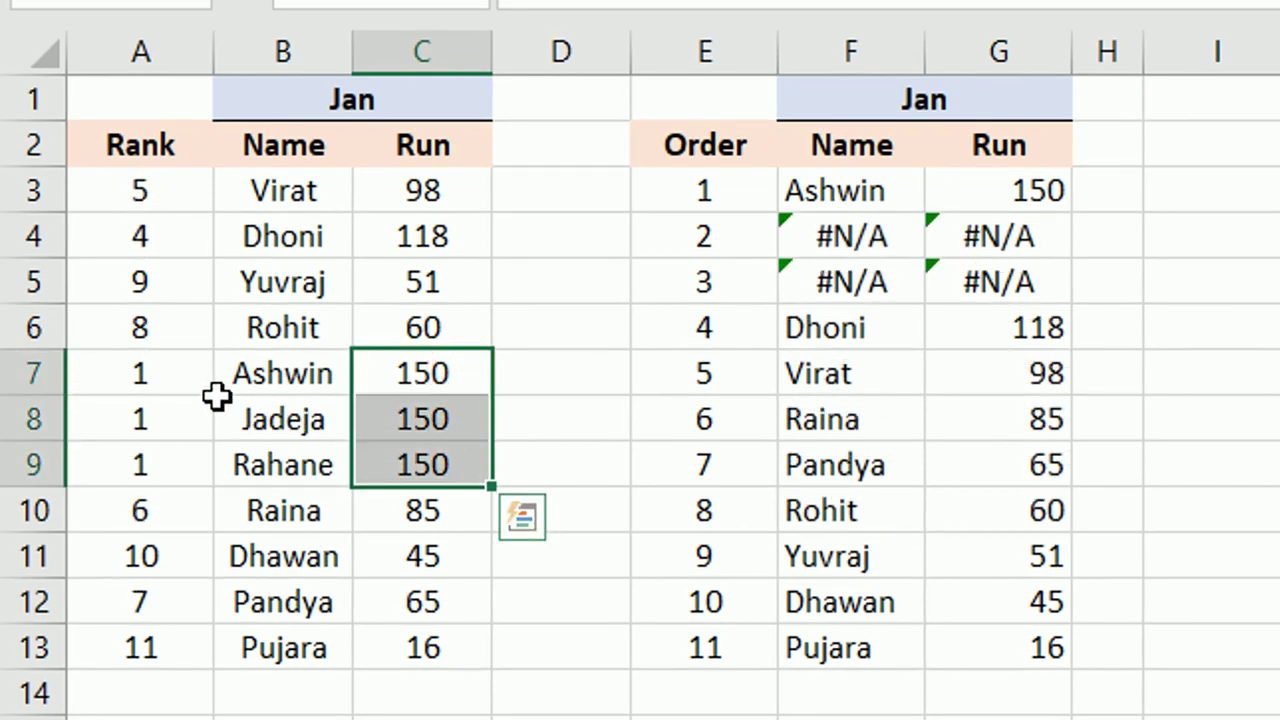
left_click_drag(209, 391, 194, 451)
left_click(176, 372)
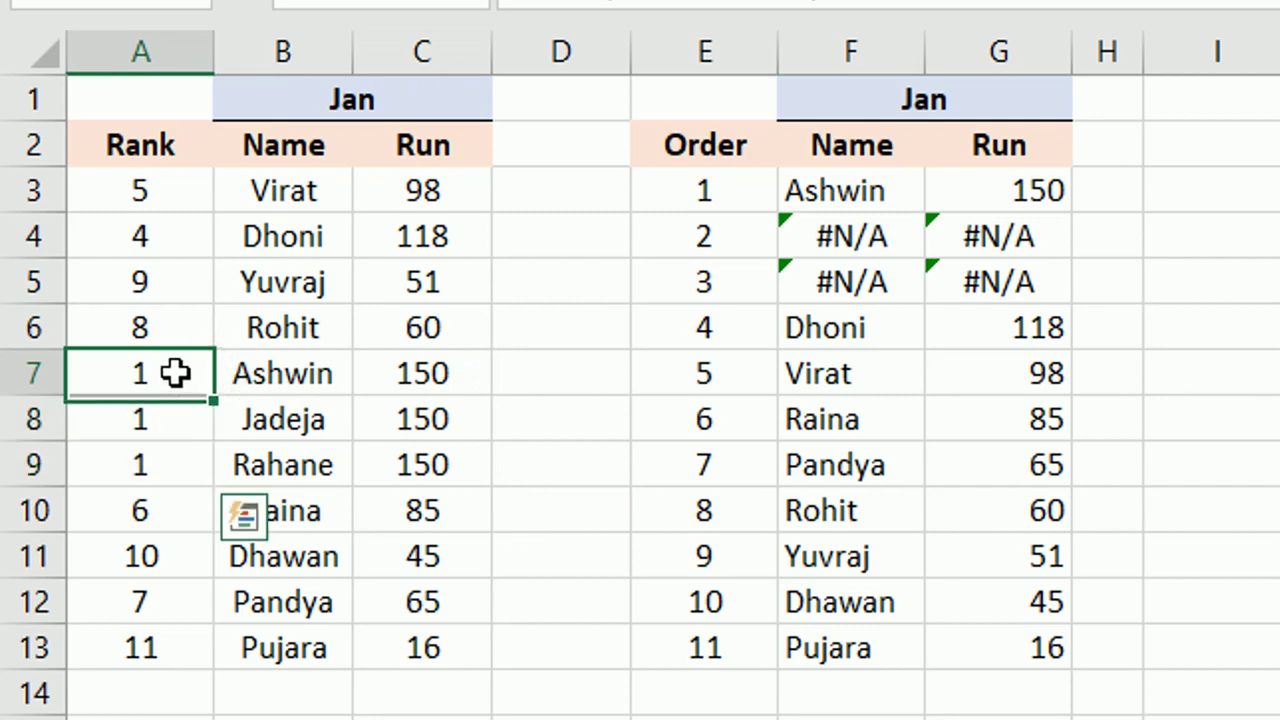
left_click_drag(176, 372, 169, 460)
Step: Inspect the sorted table's top row and its two #N/A rows for order numbers 2 and 3
left_click_drag(840, 191, 1045, 197)
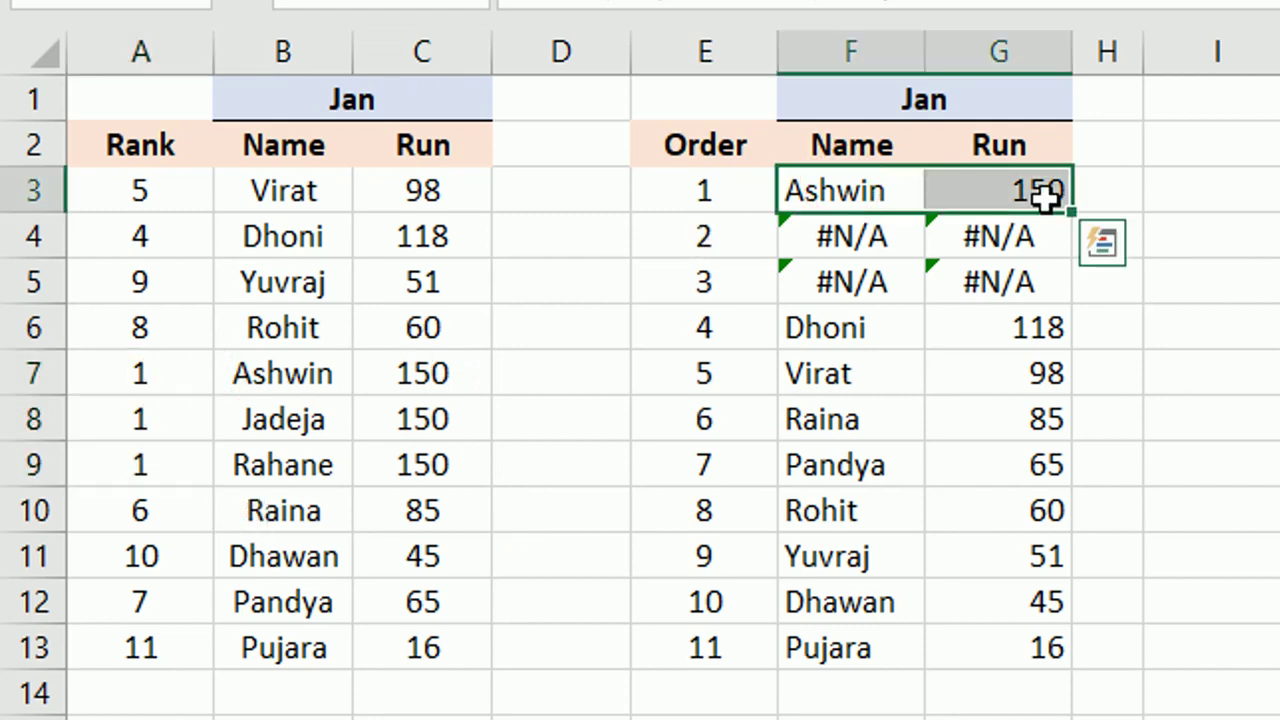
left_click_drag(870, 186, 1000, 190)
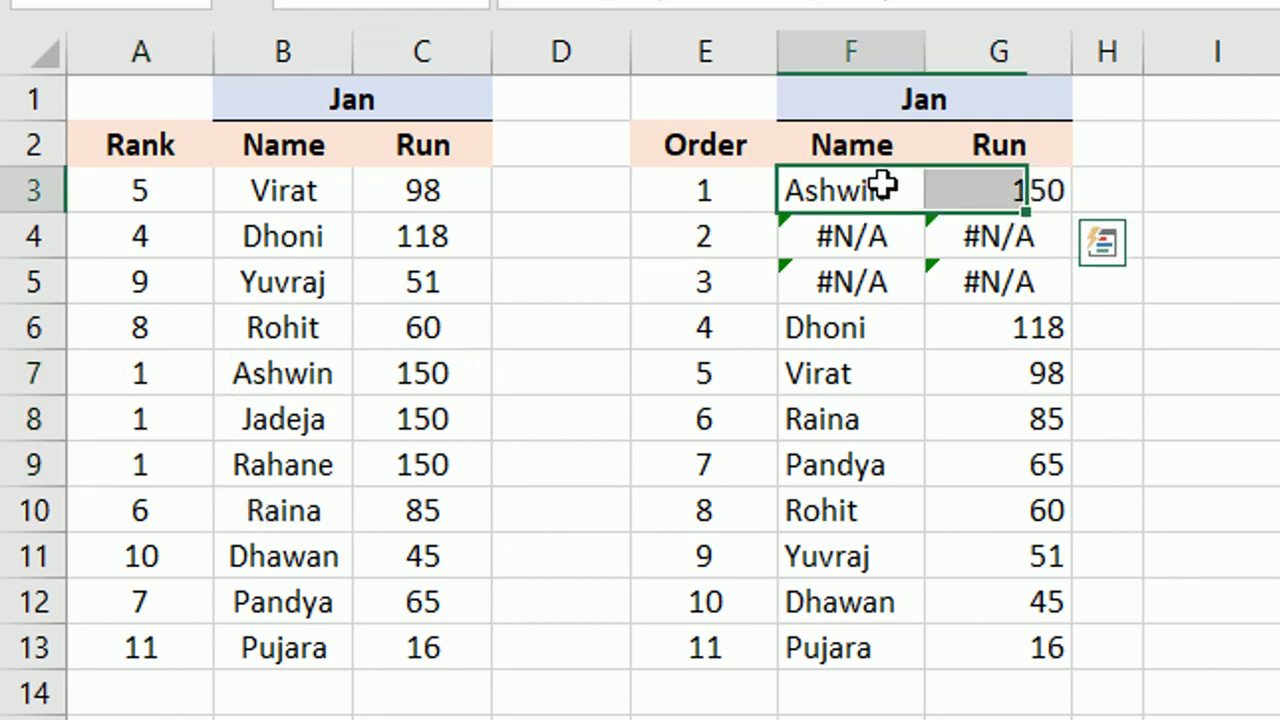
left_click(672, 195)
mouse_move(200, 382)
left_mouse_down()
mouse_move(175, 415)
mouse_move(343, 486)
left_mouse_up()
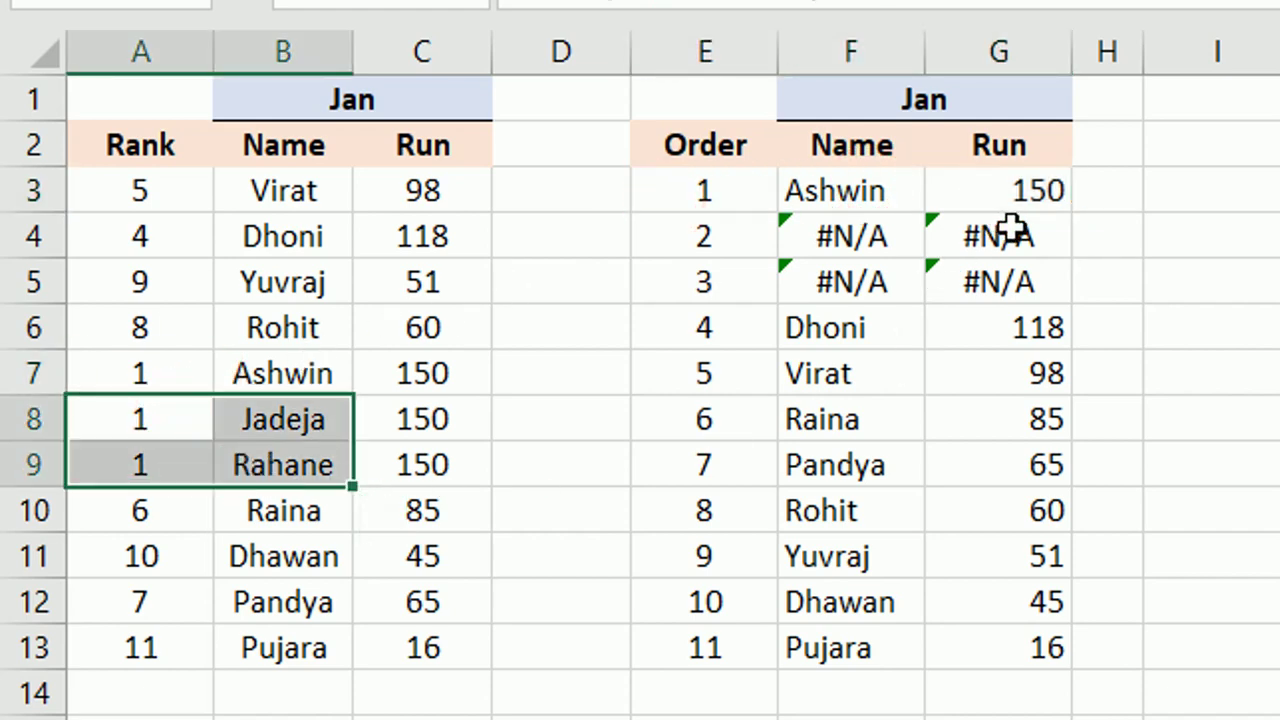
left_click_drag(1012, 232, 1014, 277)
left_click_drag(708, 236, 726, 286)
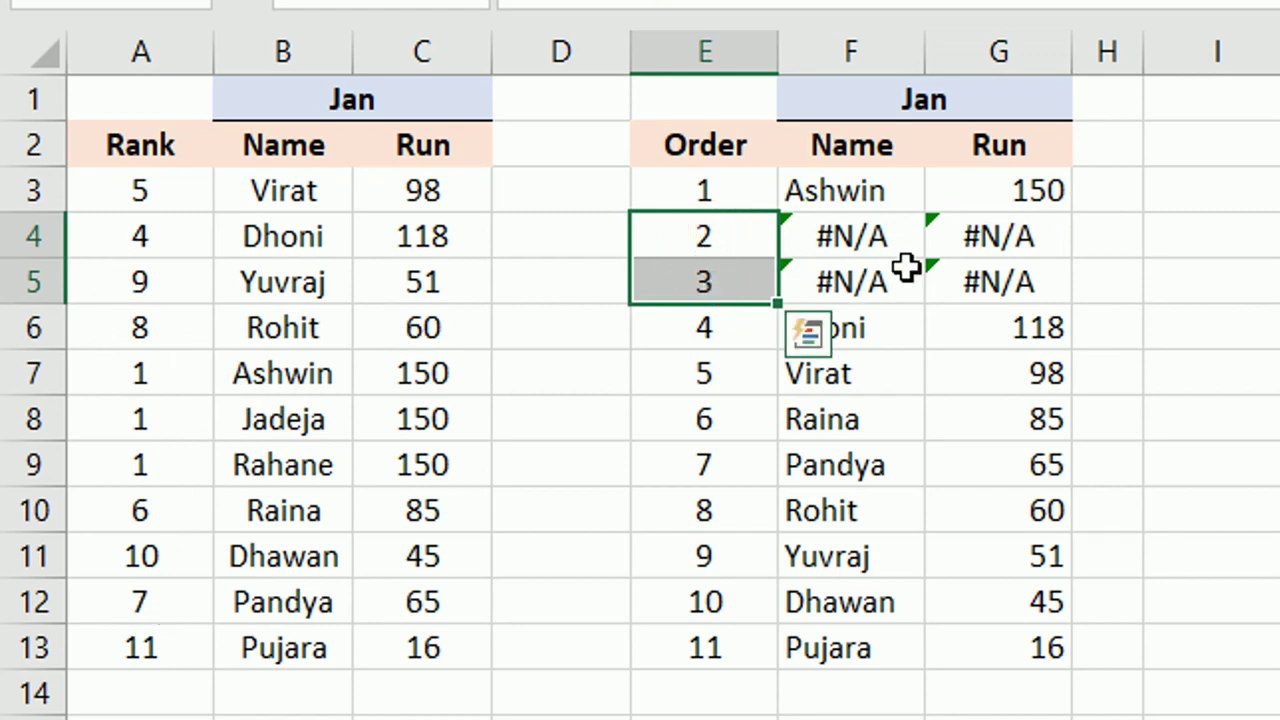
left_click_drag(985, 240, 998, 285)
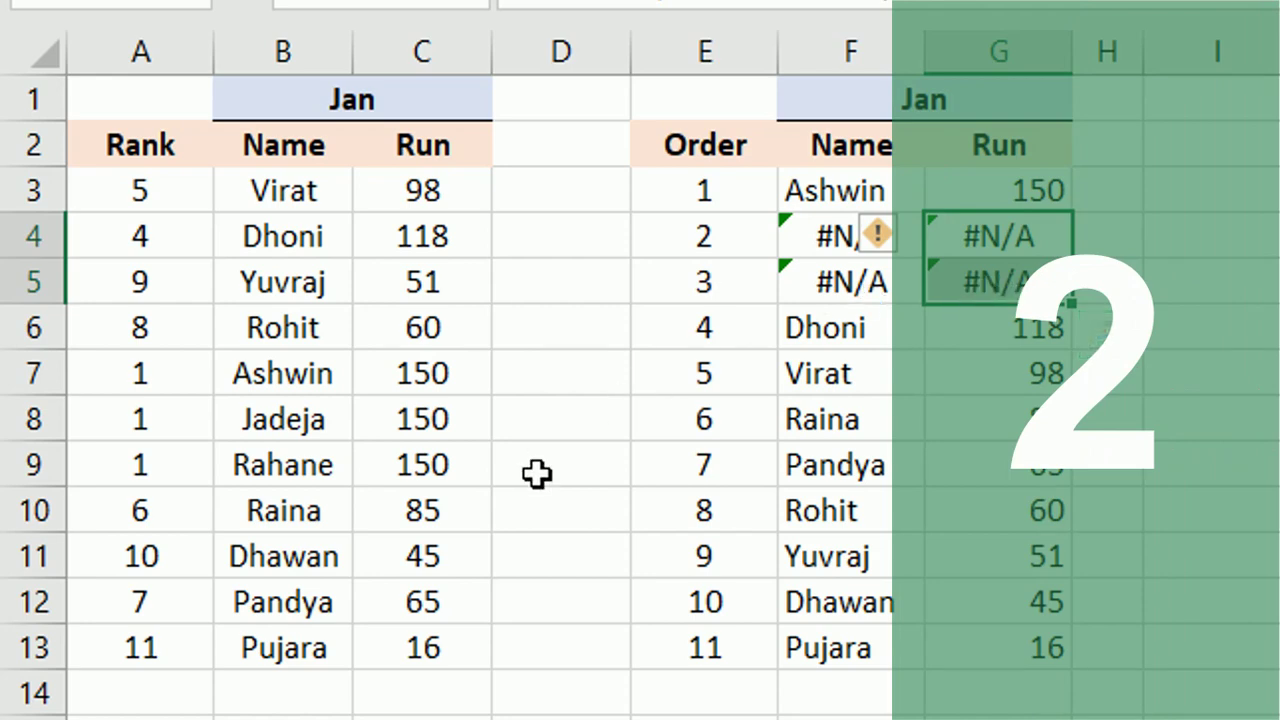
Step: Clear the 45 and 65 Jan Run values
left_click(432, 552)
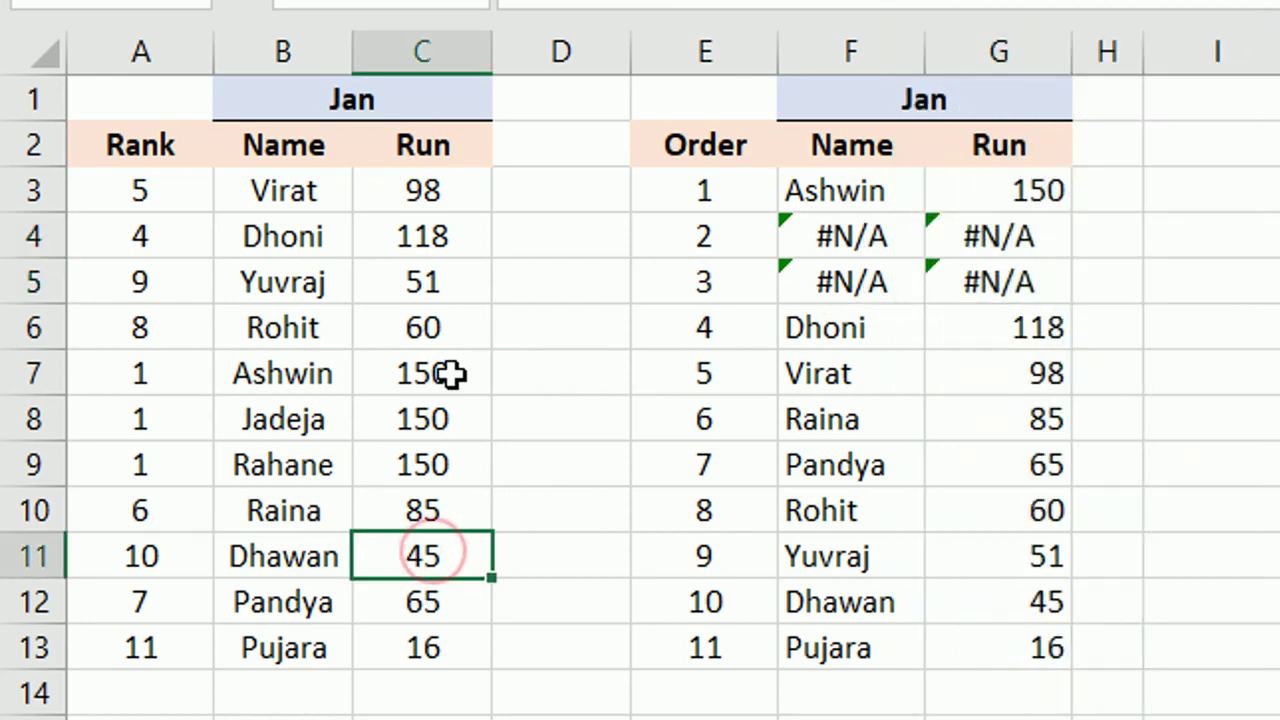
key("Delete")
key("Down")
key("Delete")
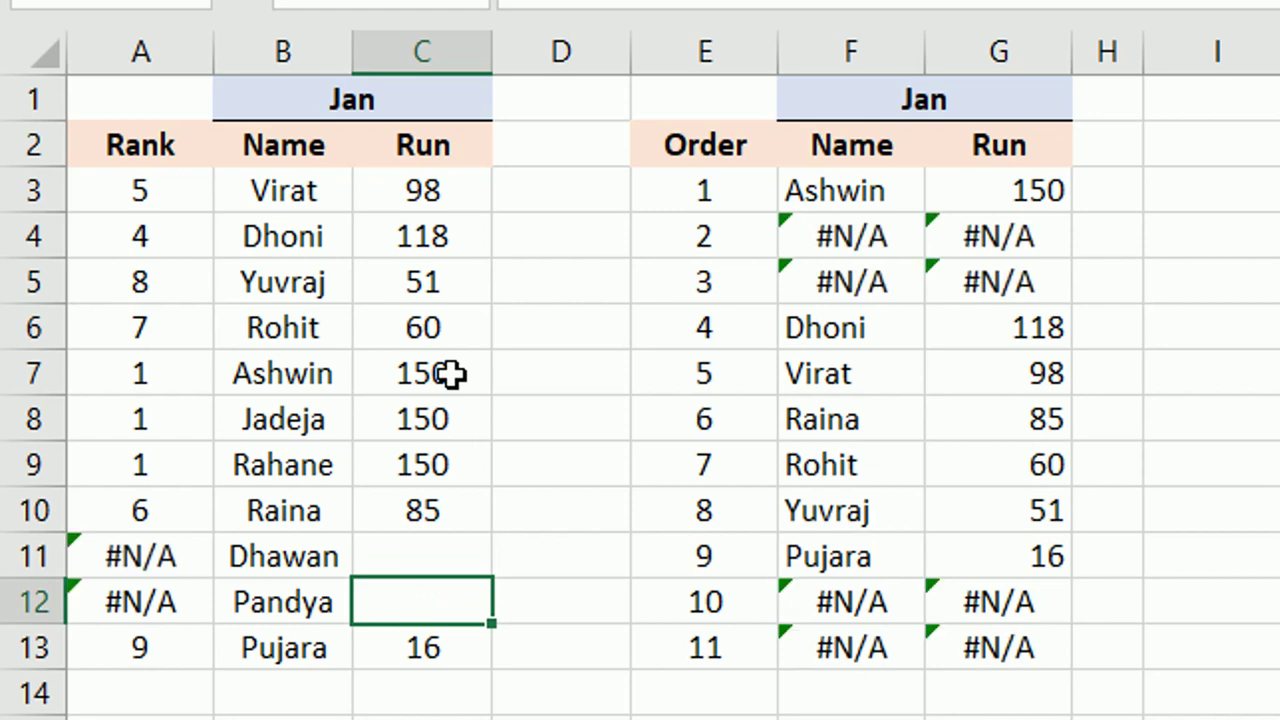
Step: Select the two blank runs and their resulting #N/A ranks
key("Up")
key("shift+Down")
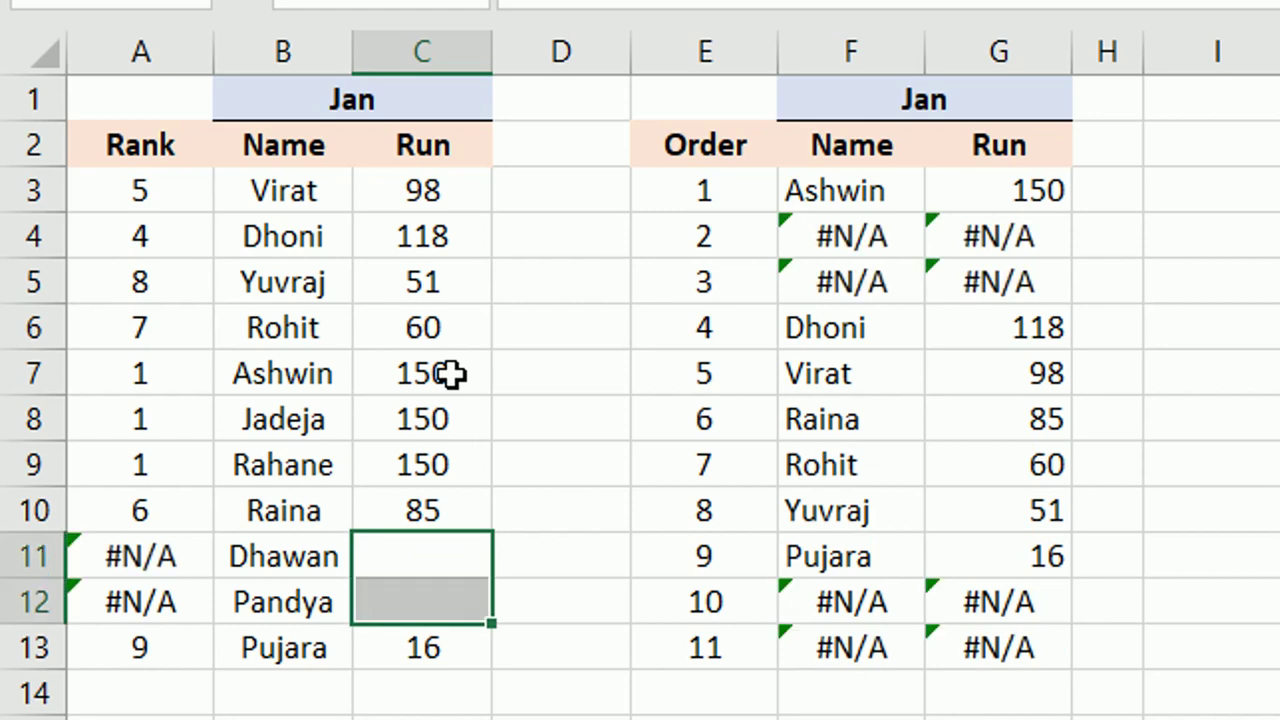
key("Left")
key("Left")
key("shift+Down")
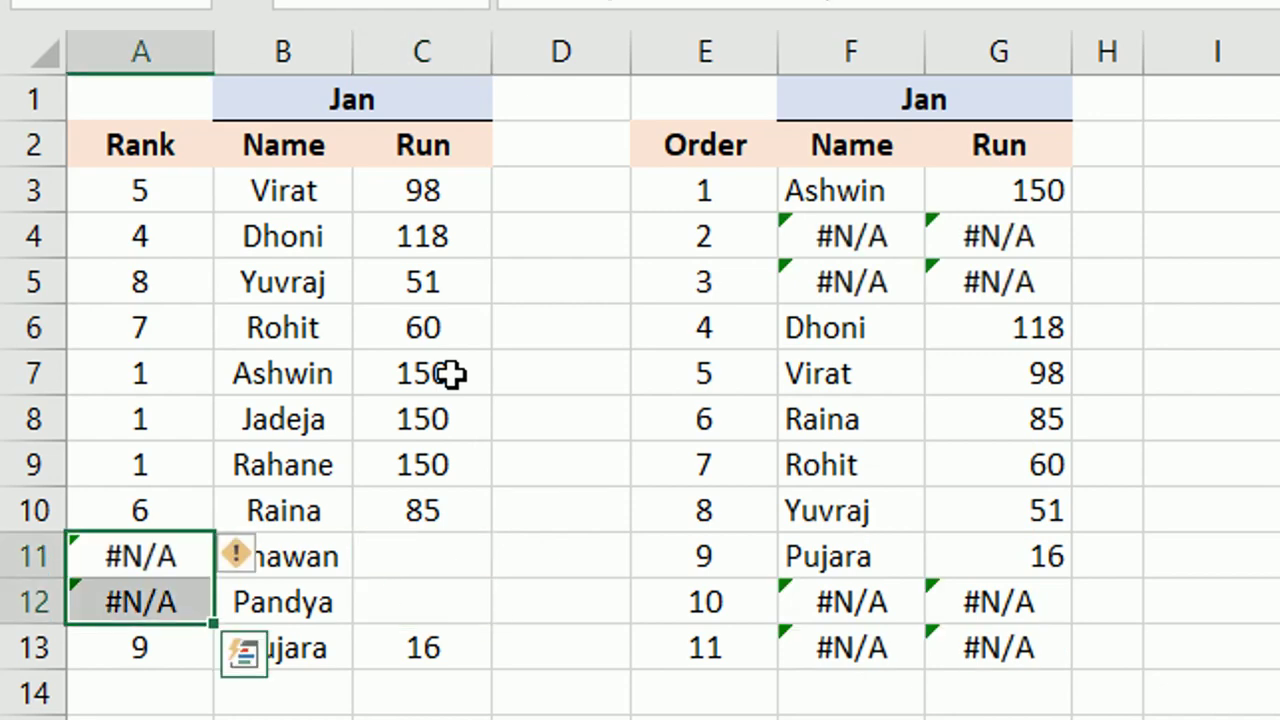
key("Right")
key("Left")
key("shift+Down")
Step: Select the two #N/A rows in the sorted table, names and runs
key("Right")
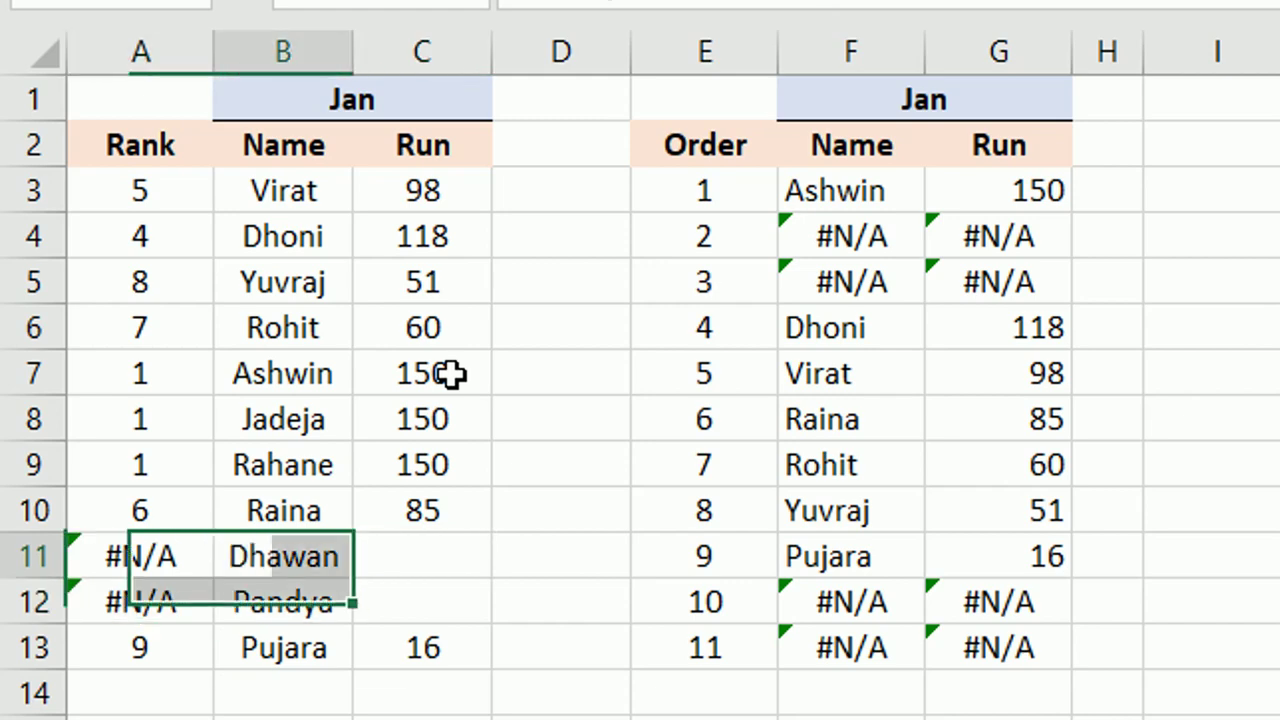
key("Right")
key("Right")
key("Right")
key("Right")
key("Down")
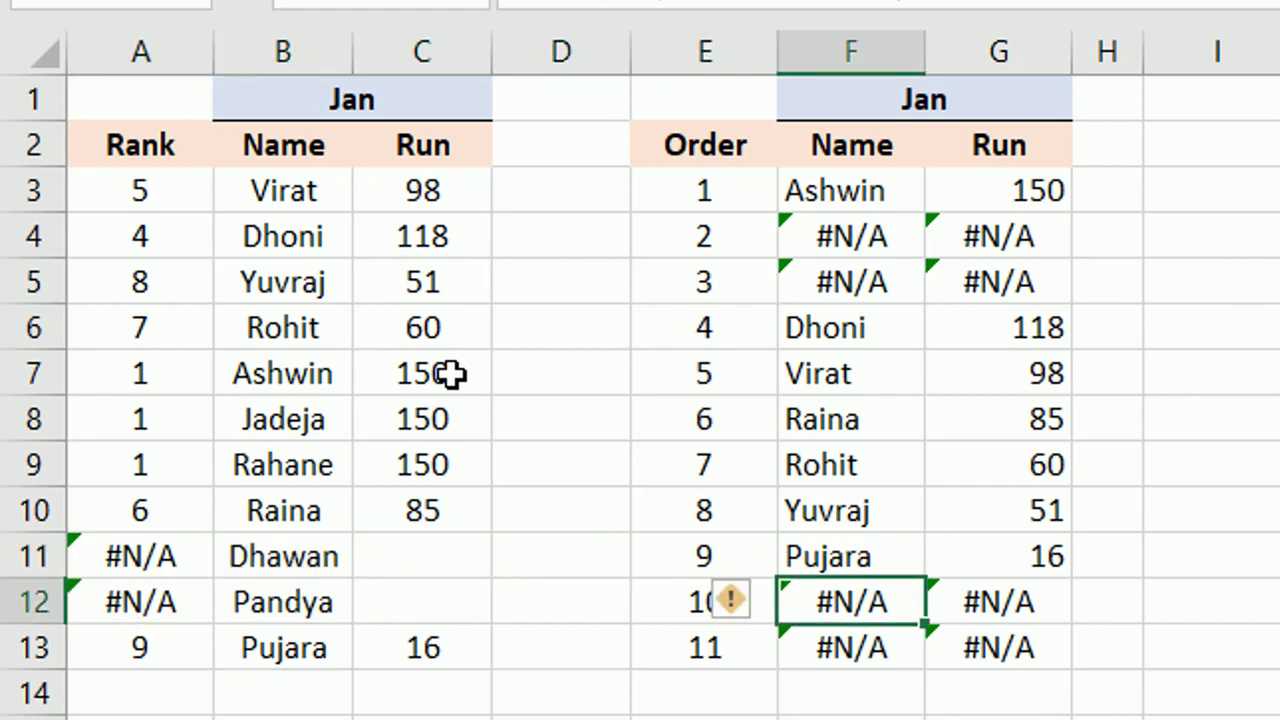
key("shift+Down")
key("shift+Right")
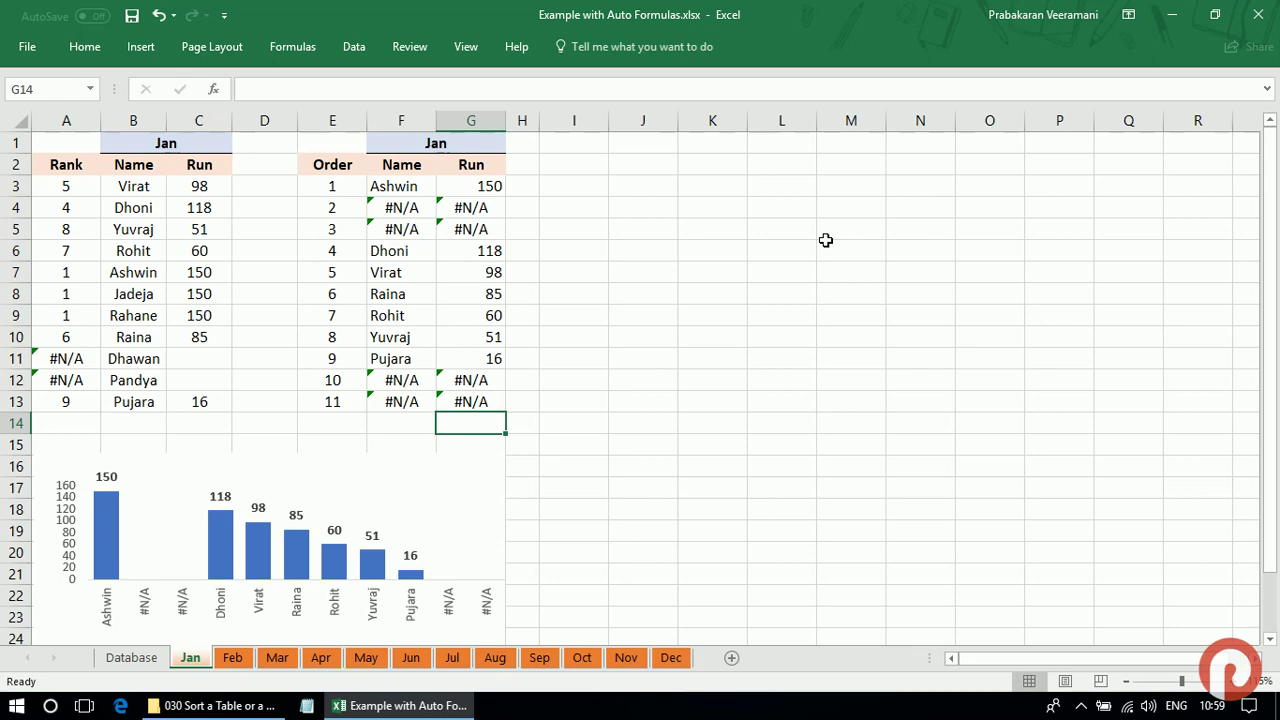
Step: On the Feb sheet, clear the 81, 54 and 101 runs and check the resulting 0 results
left_click_drag(478, 140, 70, 401)
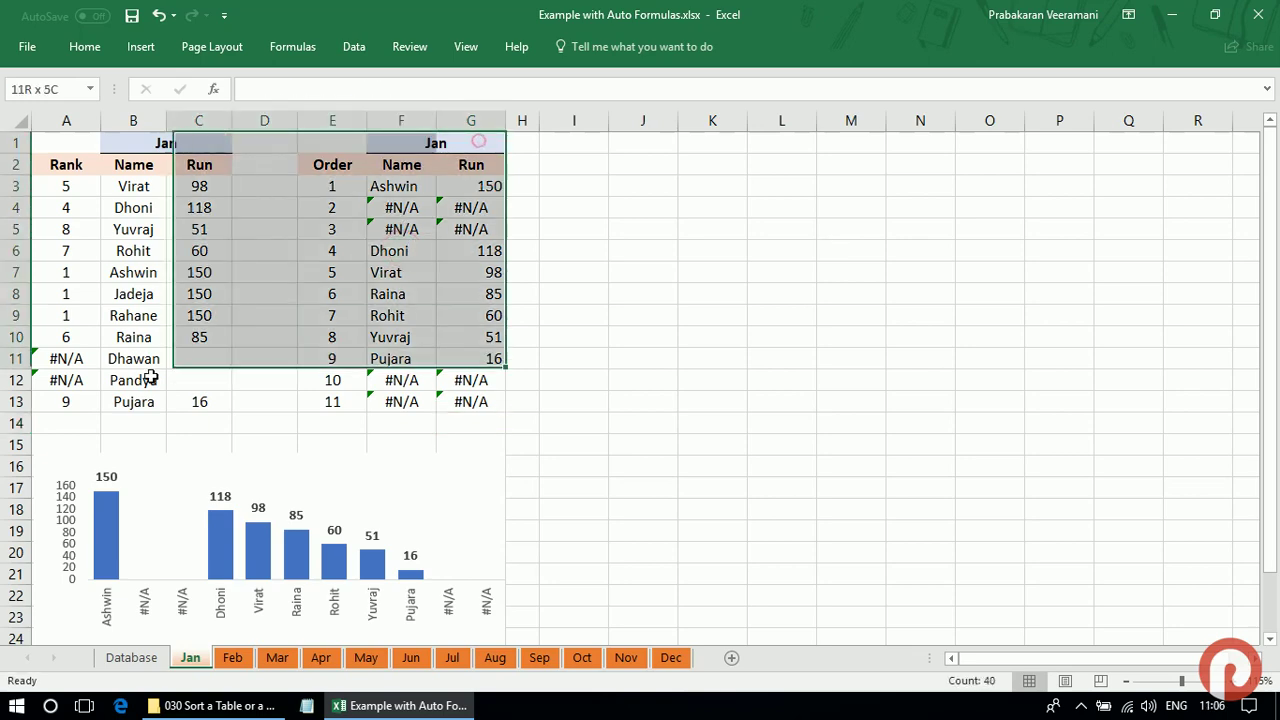
left_click(232, 660)
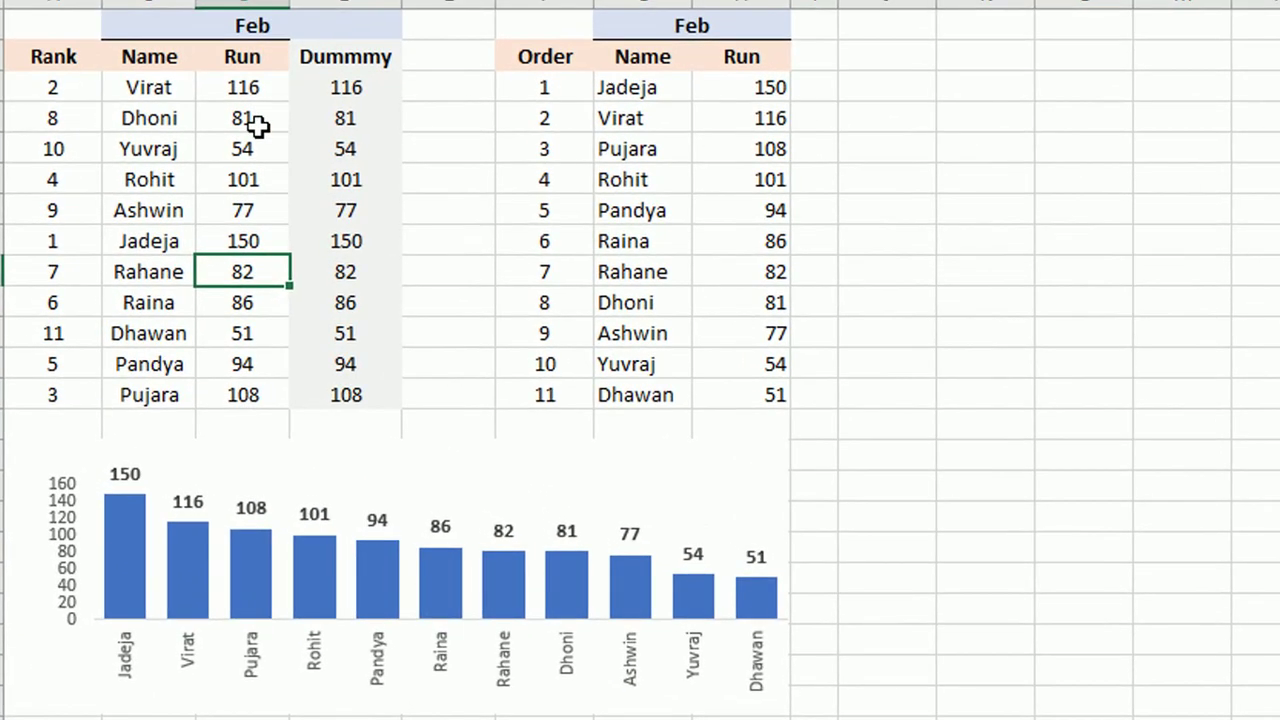
left_click(179, 198)
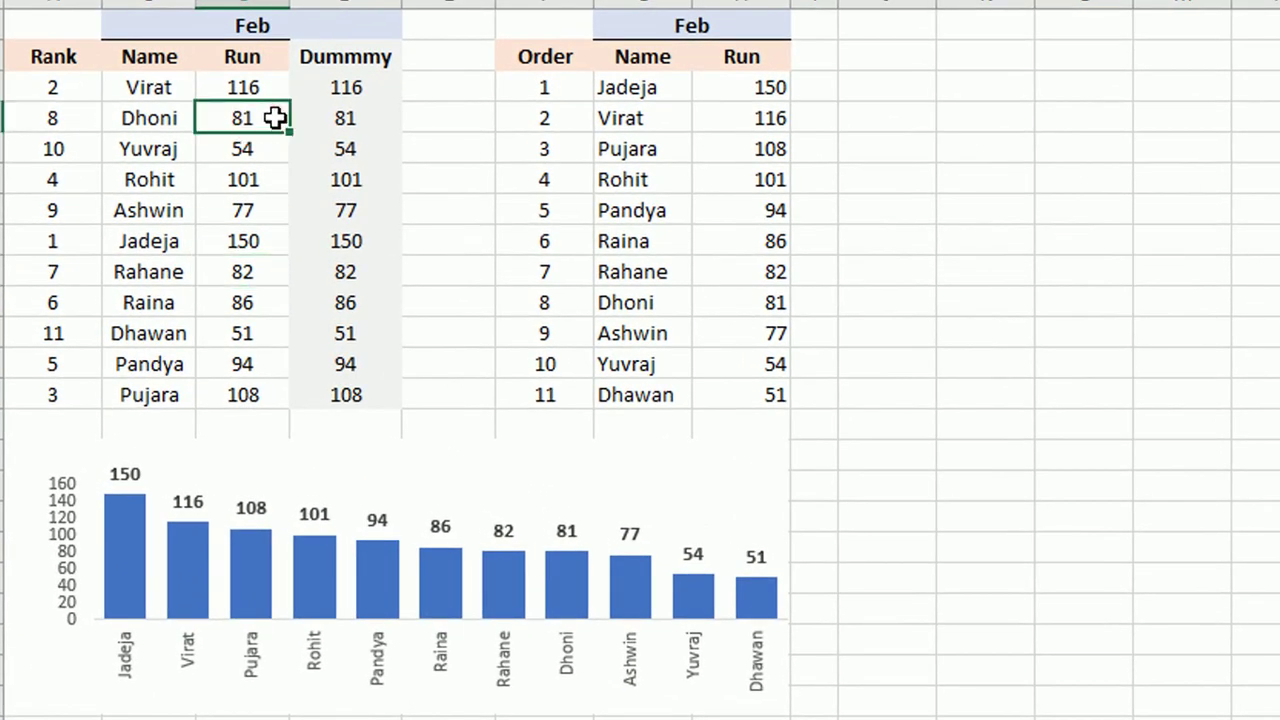
key("Delete")
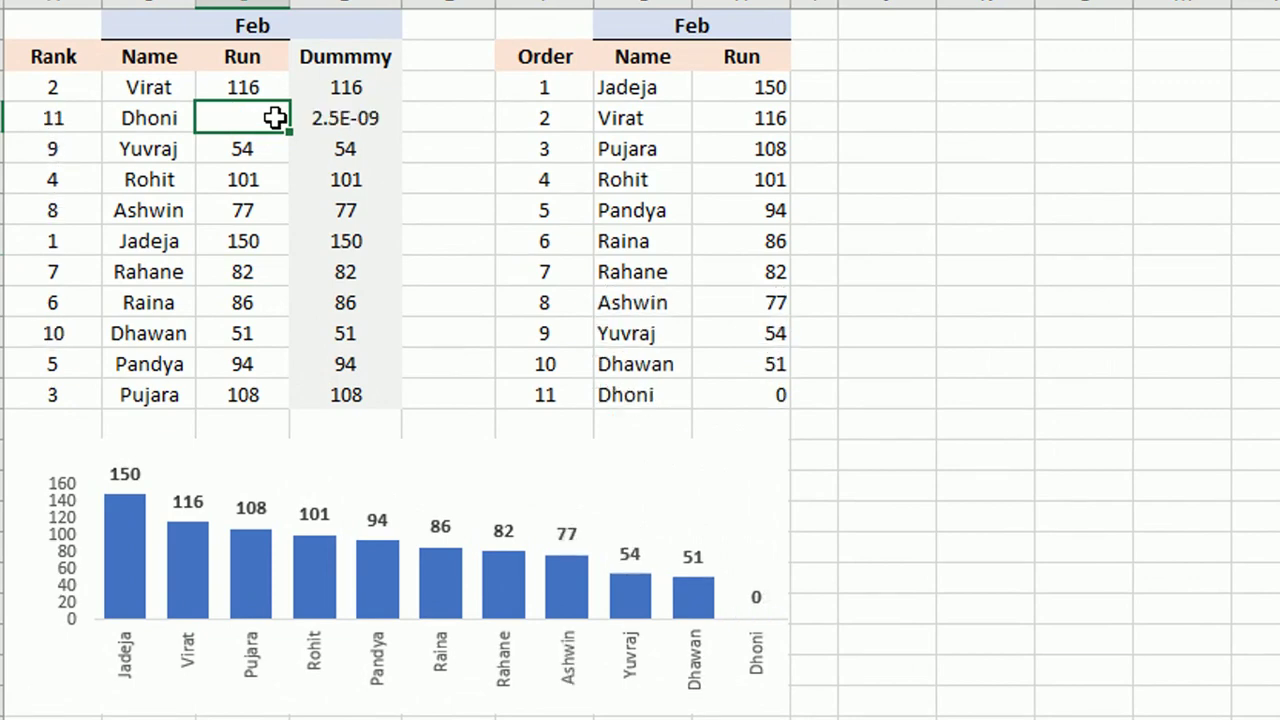
key("Down")
key("Delete")
key("Down")
key("Delete")
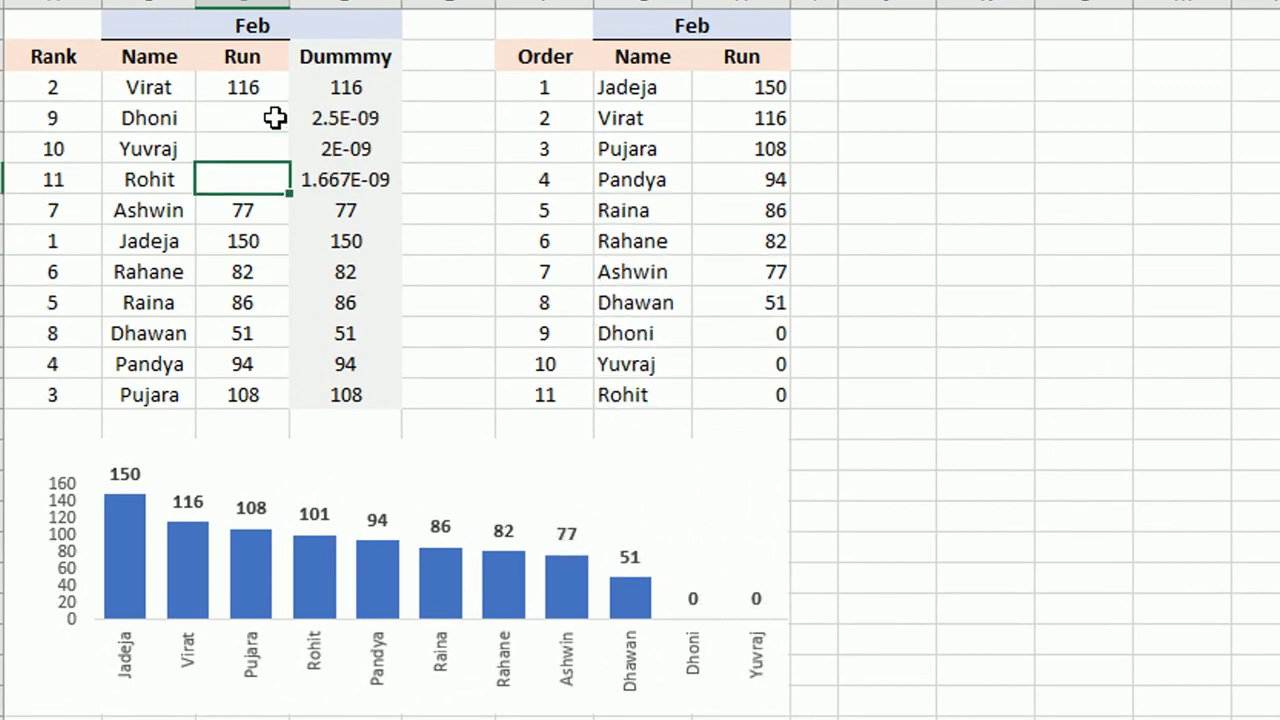
left_click_drag(275, 118, 251, 172)
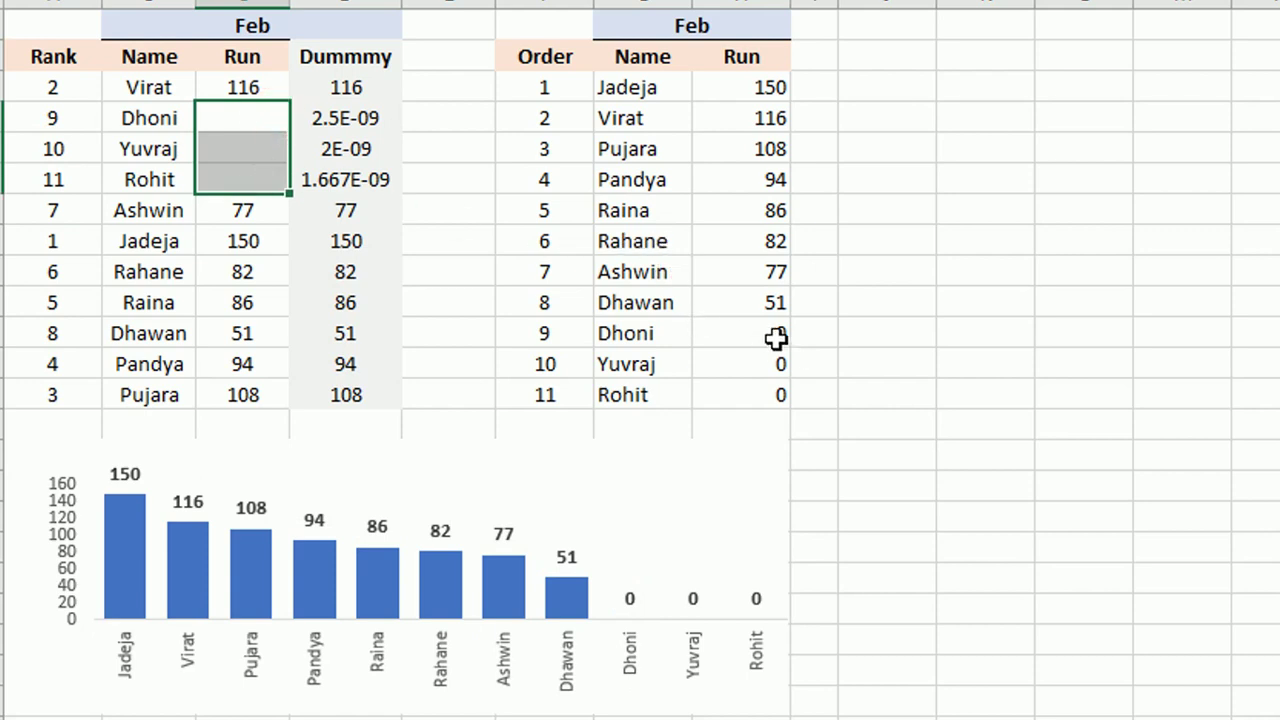
left_click_drag(776, 334, 755, 382)
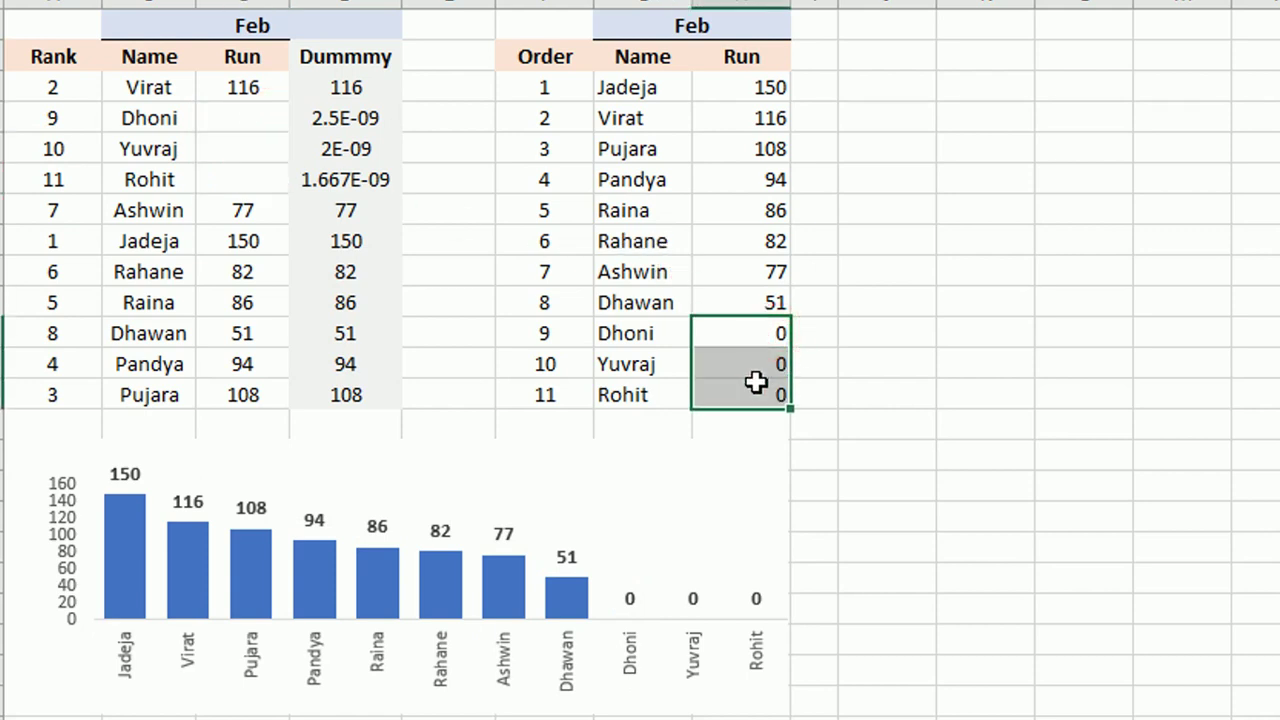
Step: Change the 51 run to 86, tying it with the existing 86
left_click(276, 311)
double_click(276, 305)
key("Return")
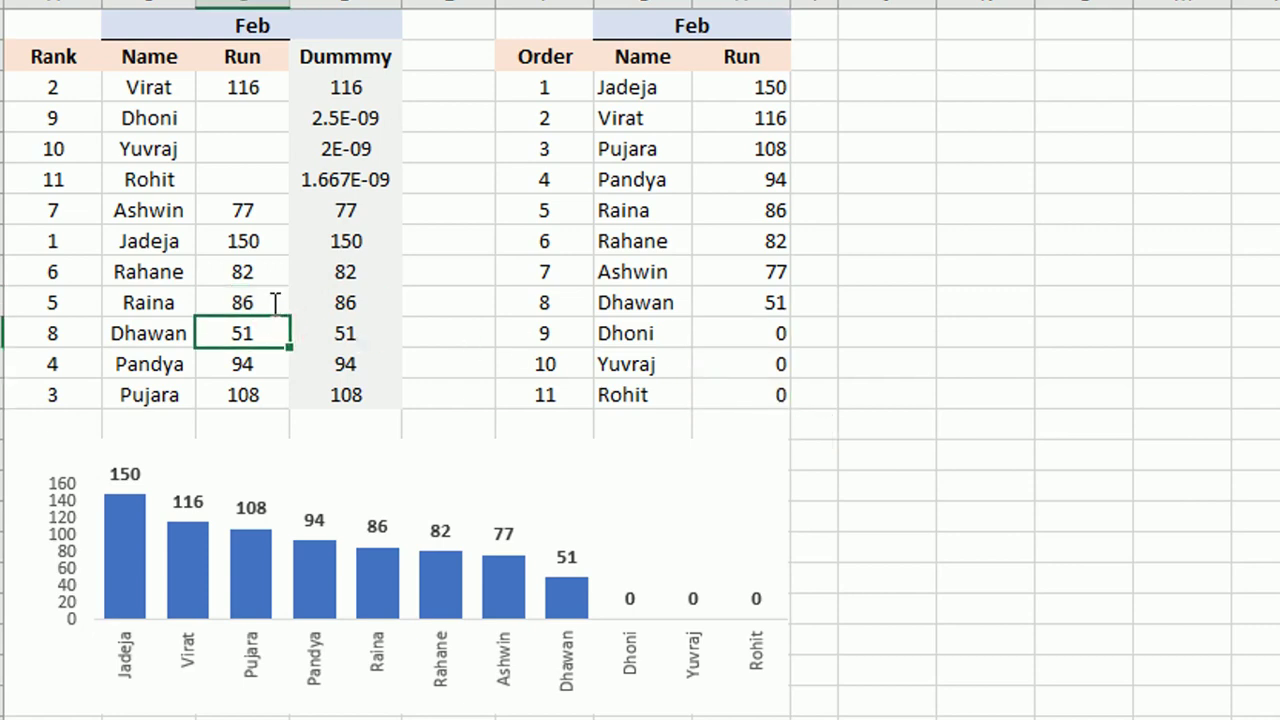
type("86")
key("Return")
Step: Compare the tied 86 players' rank of 5 and their two sorted-table entries
left_click(272, 303)
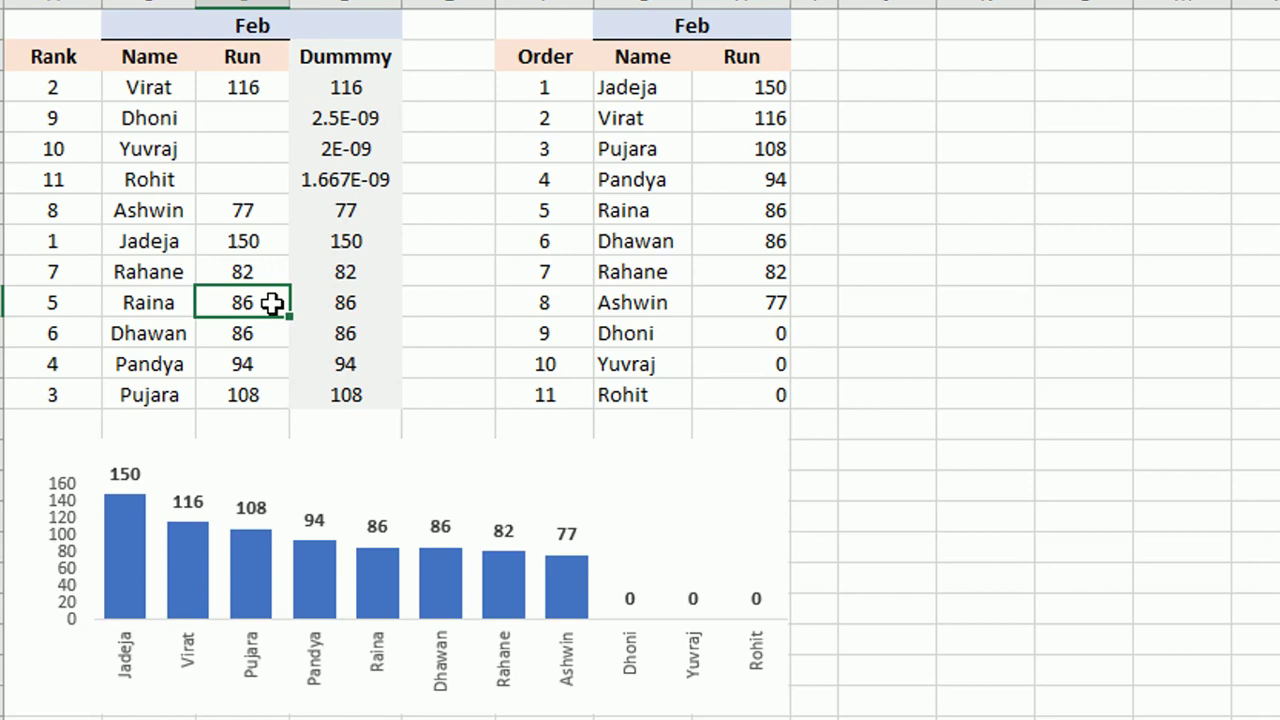
key("Down")
key("Up")
key("Left")
key("Left")
key("Down")
key("Up")
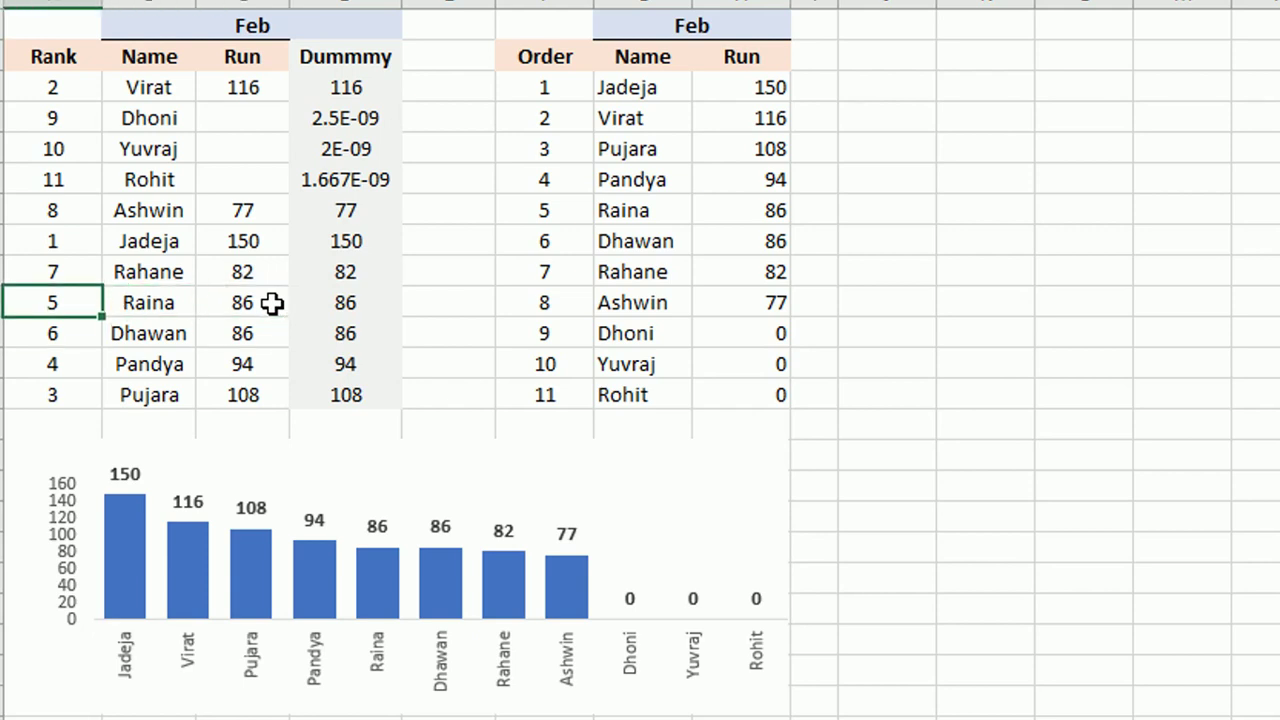
key("Right")
key("Right")
key("Right")
key("Right")
key("Right")
key("Right")
key("Right")
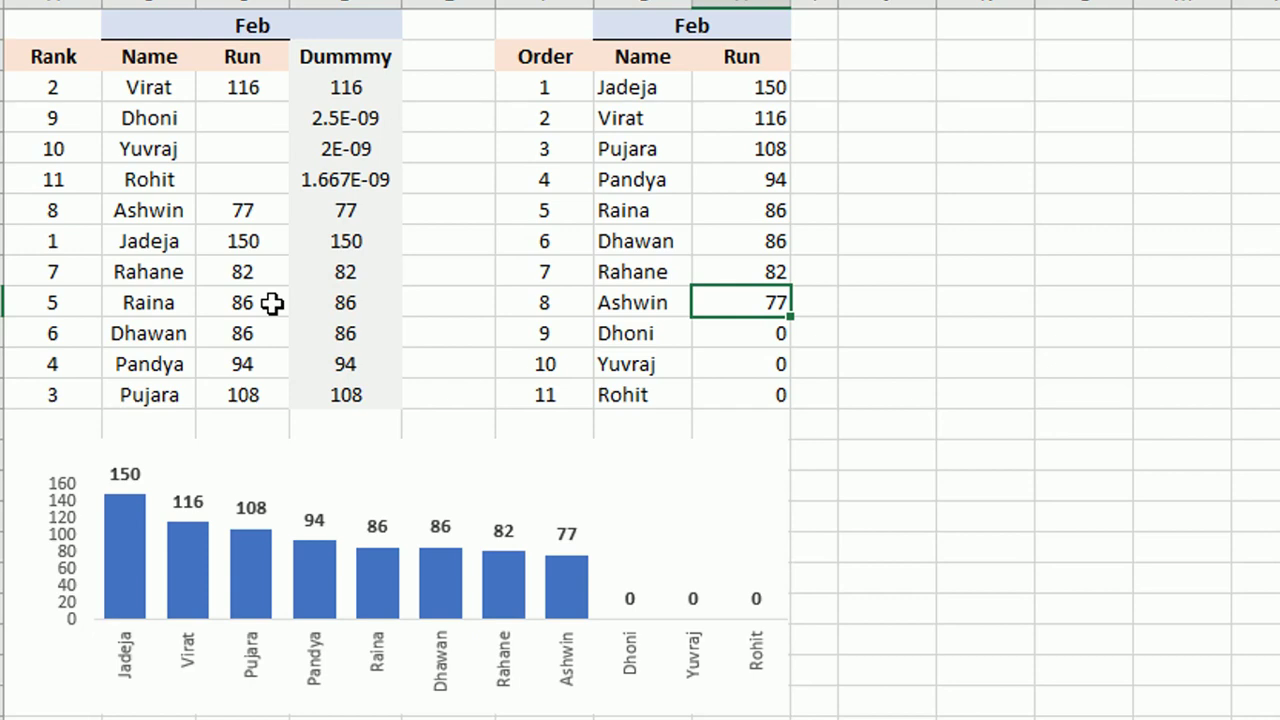
key("Up")
key("Up")
key("Up")
key("Down")
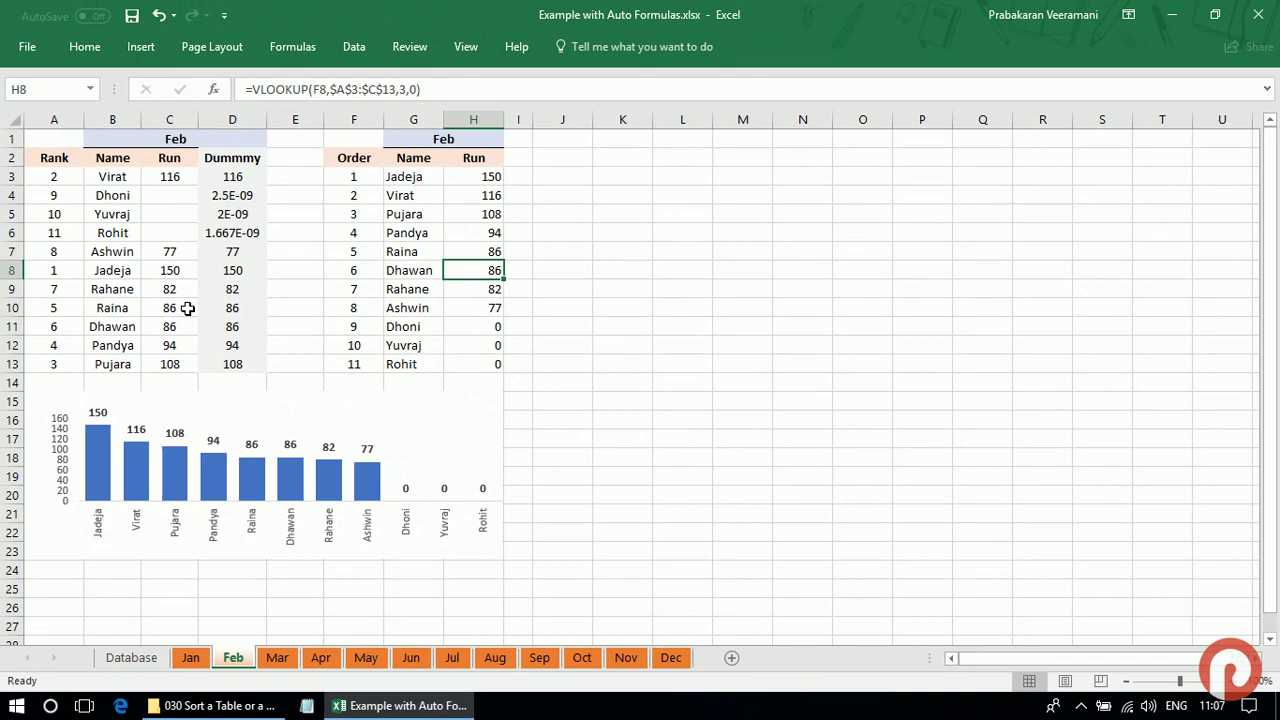
Step: On the Jan sheet, add the header 'Dummy' in cell D2
left_click(190, 658)
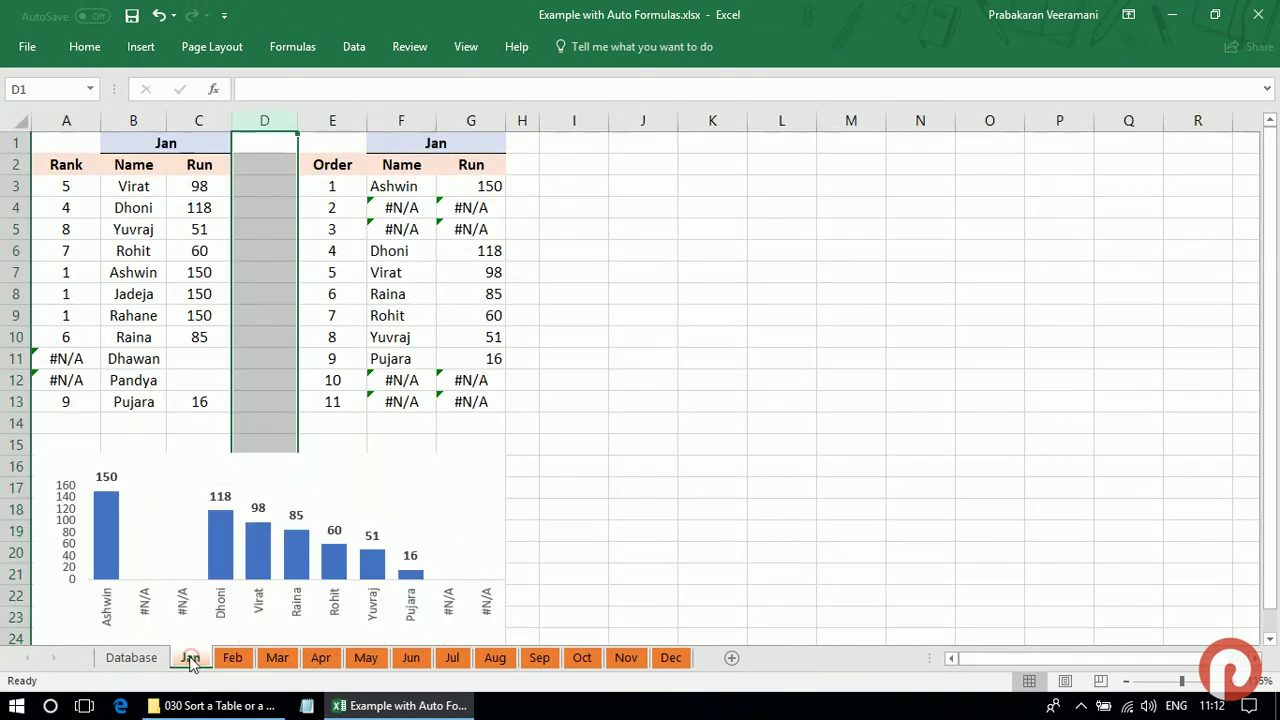
left_click(264, 270)
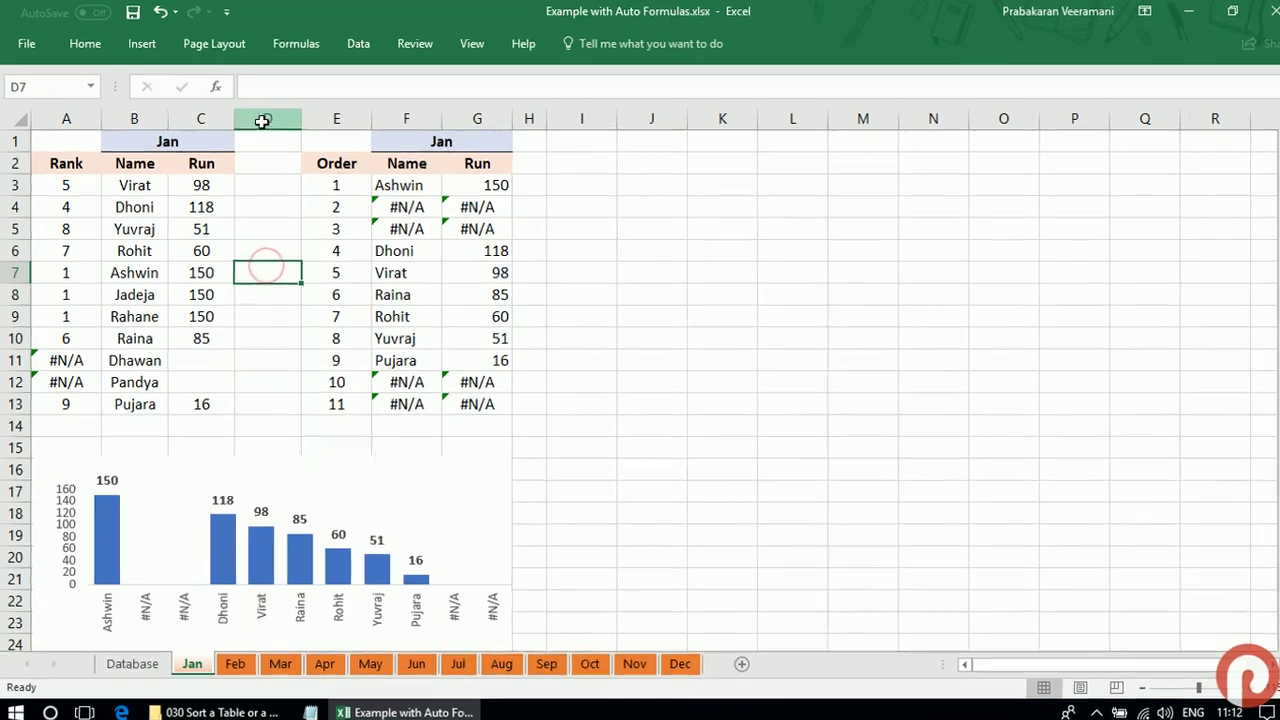
left_click(262, 120)
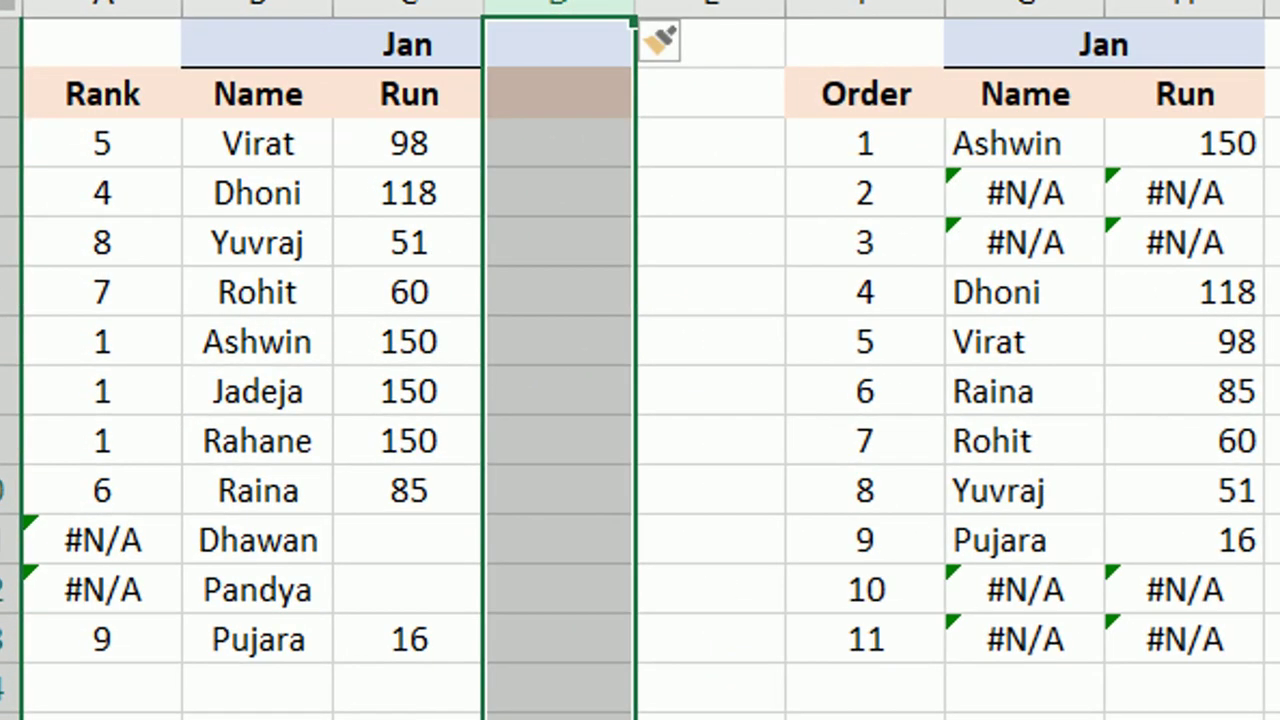
left_click(558, 93)
type("D")
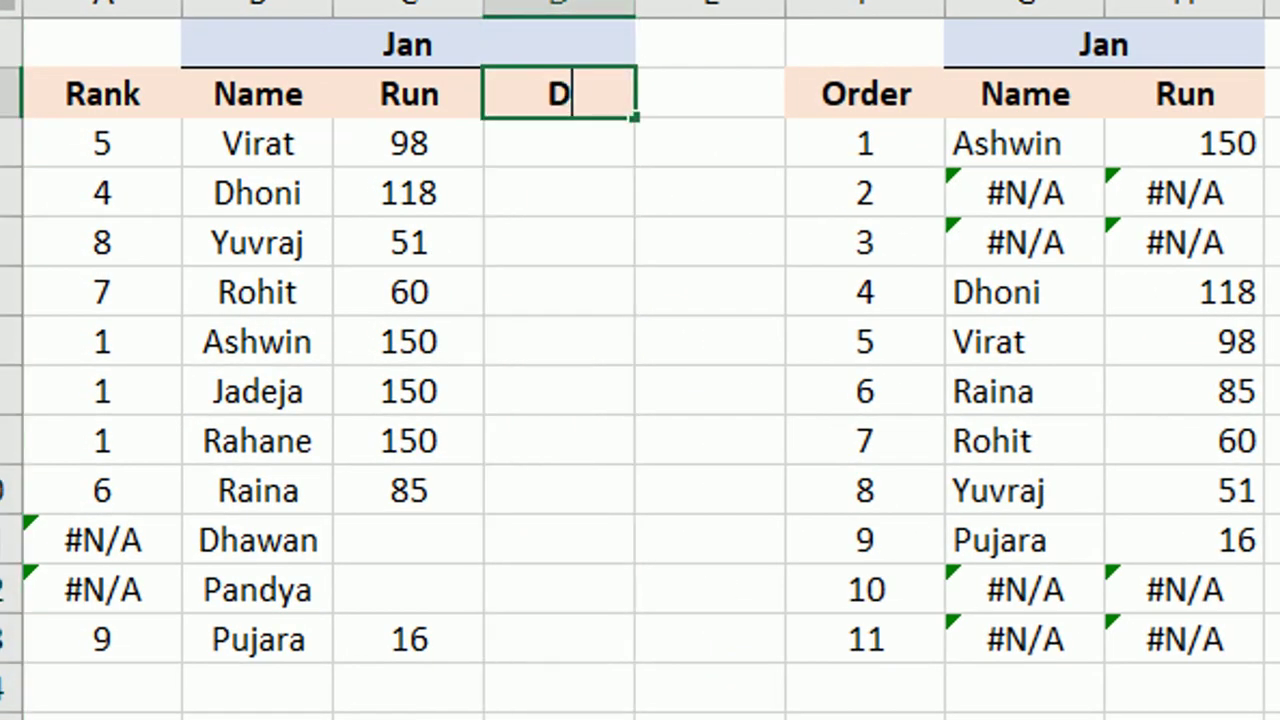
type("ummy")
key("Return")
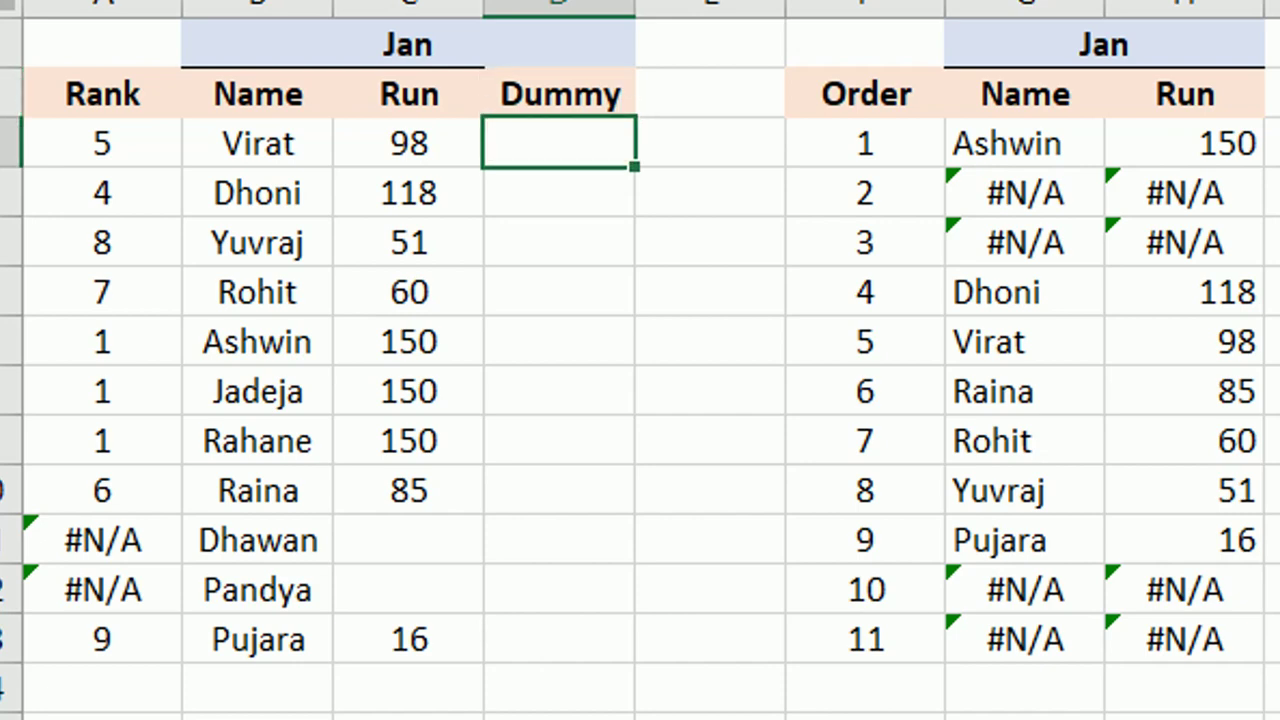
Step: Enter =C3+(0.00000000001/row()) in D3 and fill it down to D13
type("=")
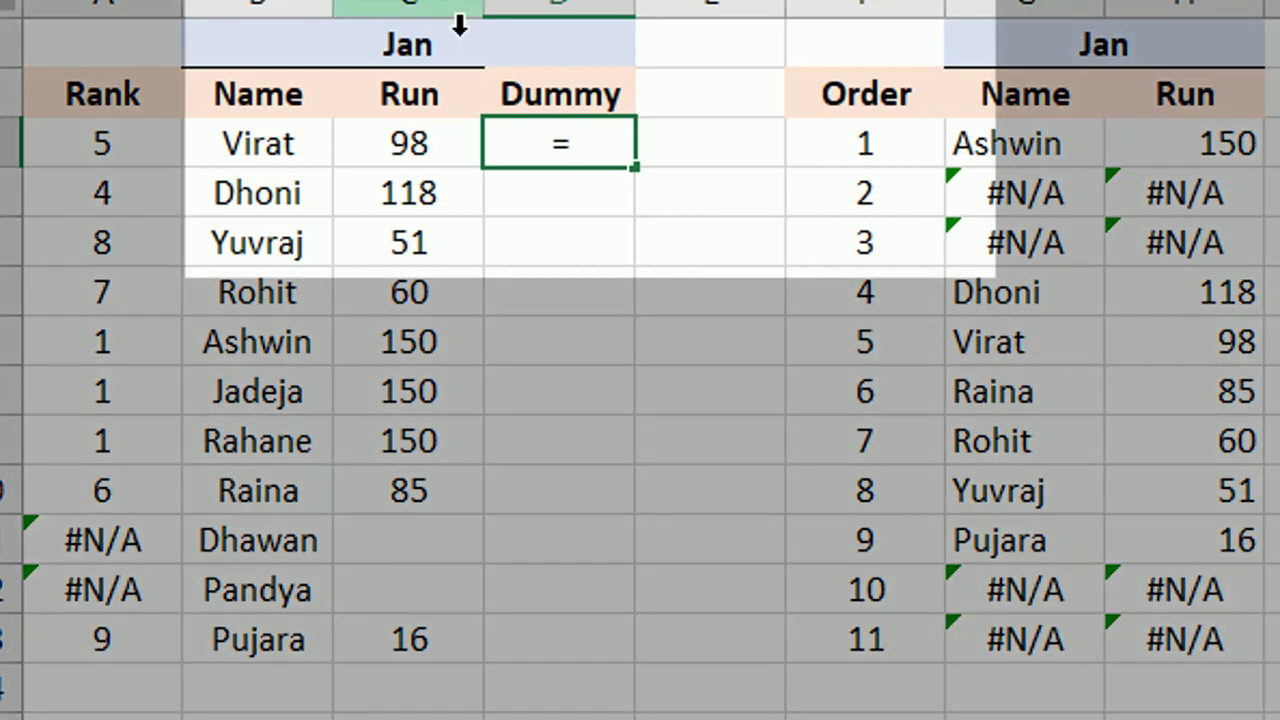
left_click(429, 137)
type("+(")
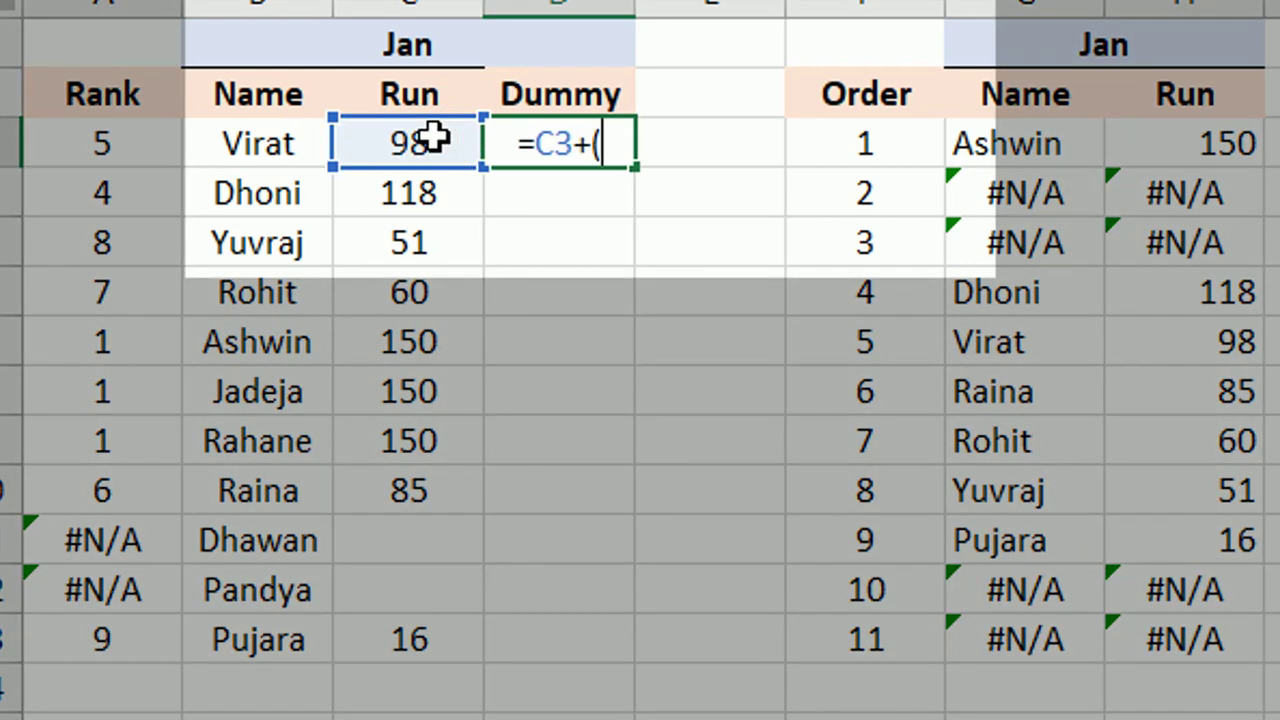
type("0.00")
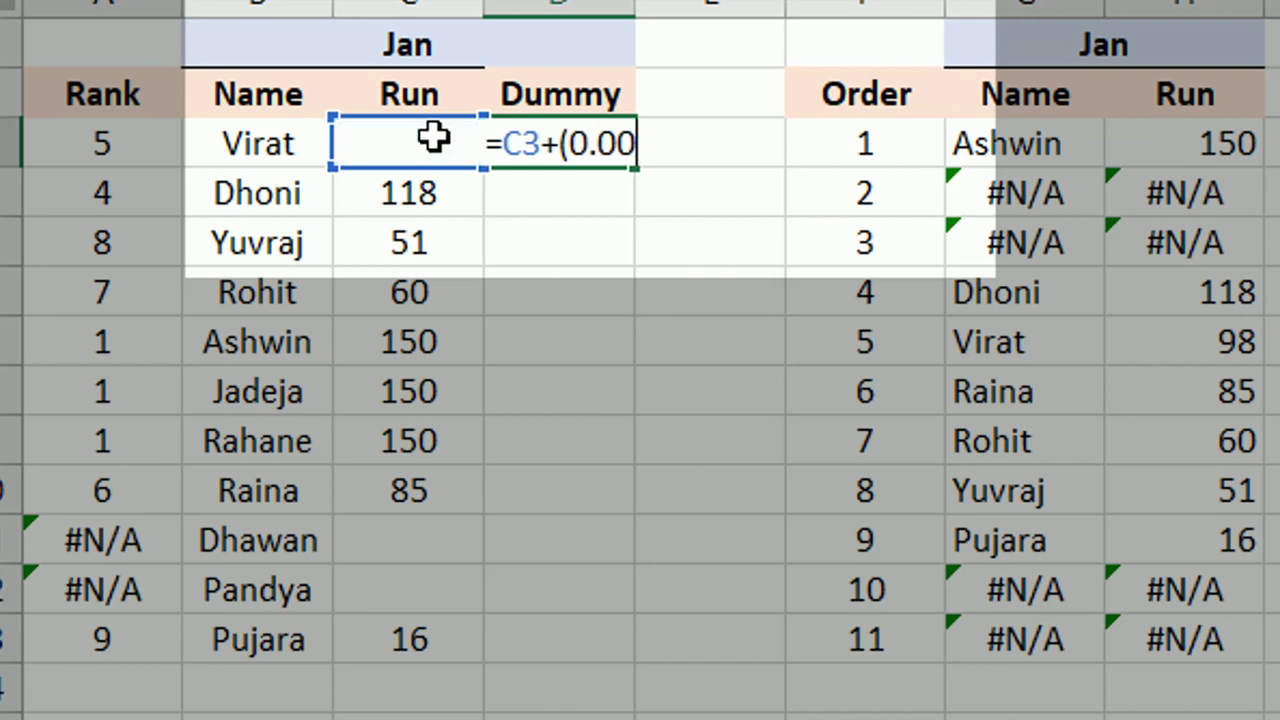
type("00")
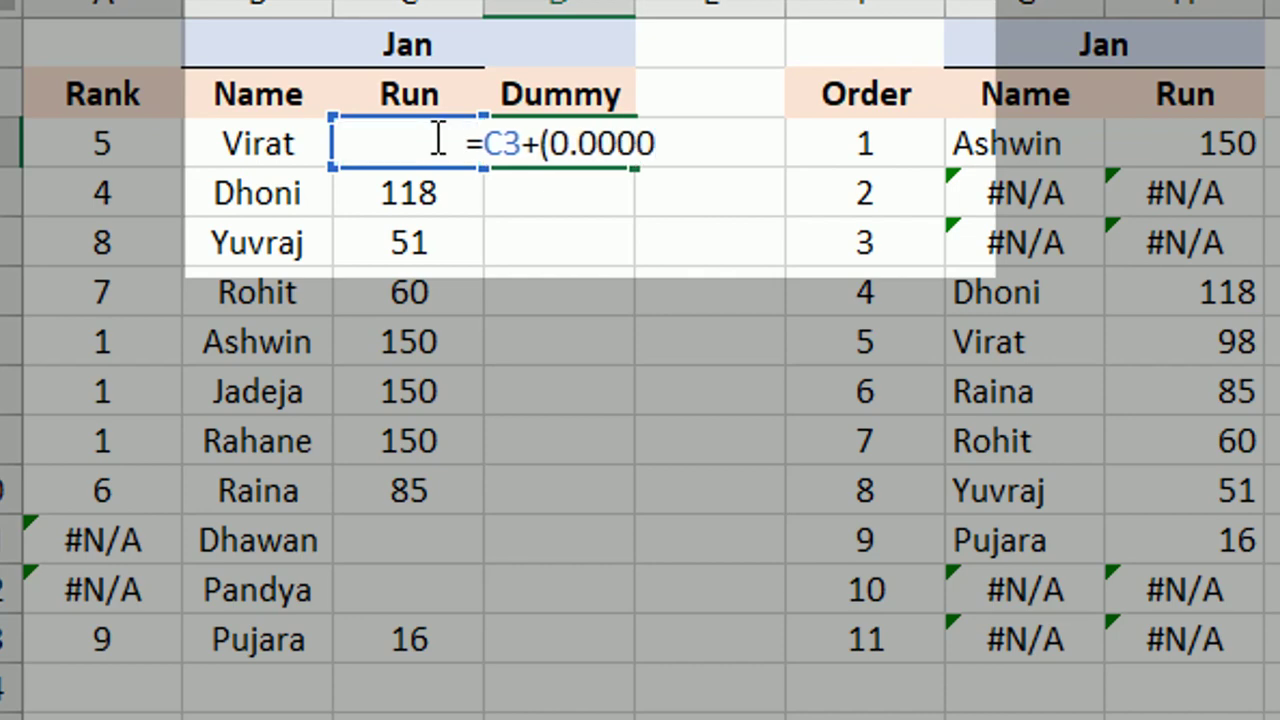
type("000000")
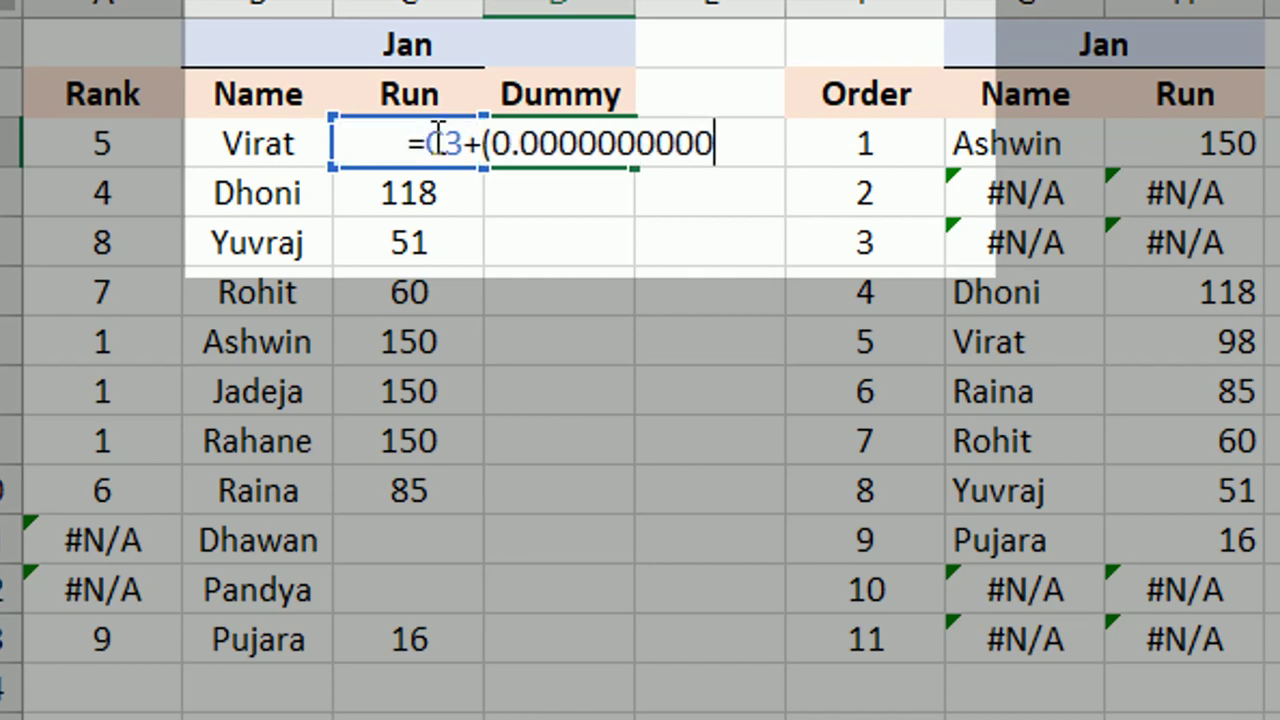
type("1")
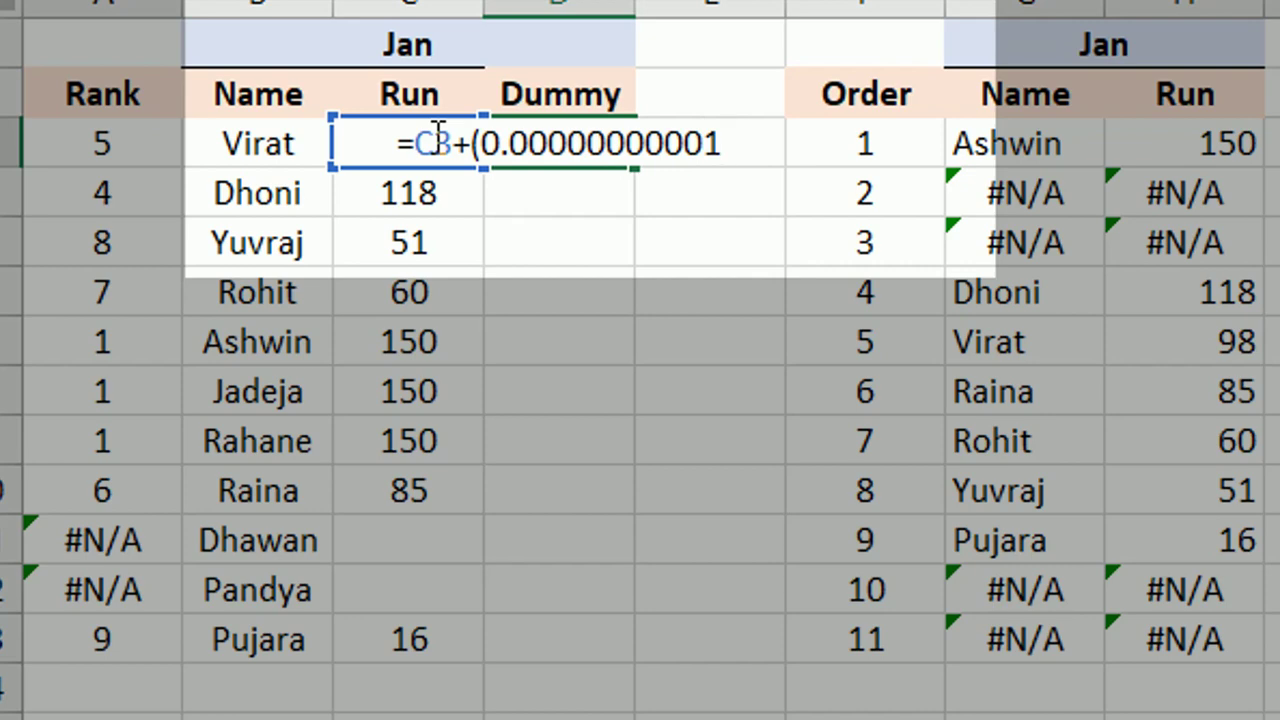
type("/row")
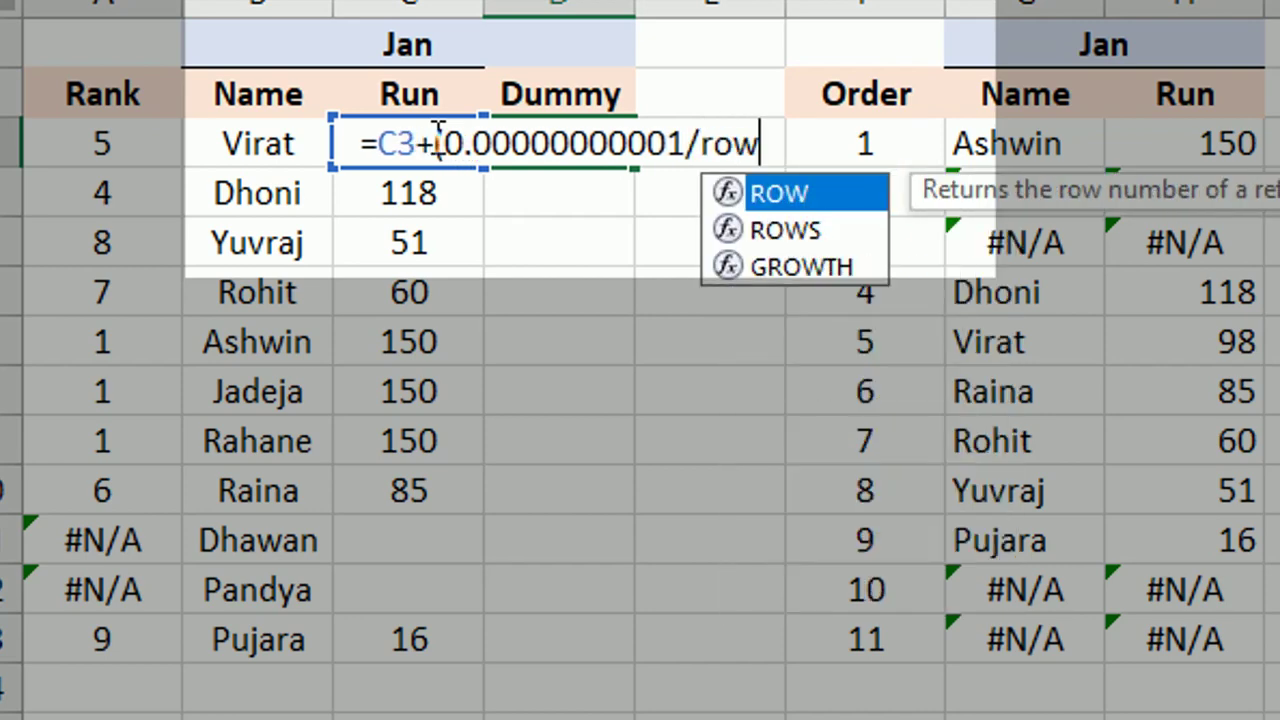
type("())")
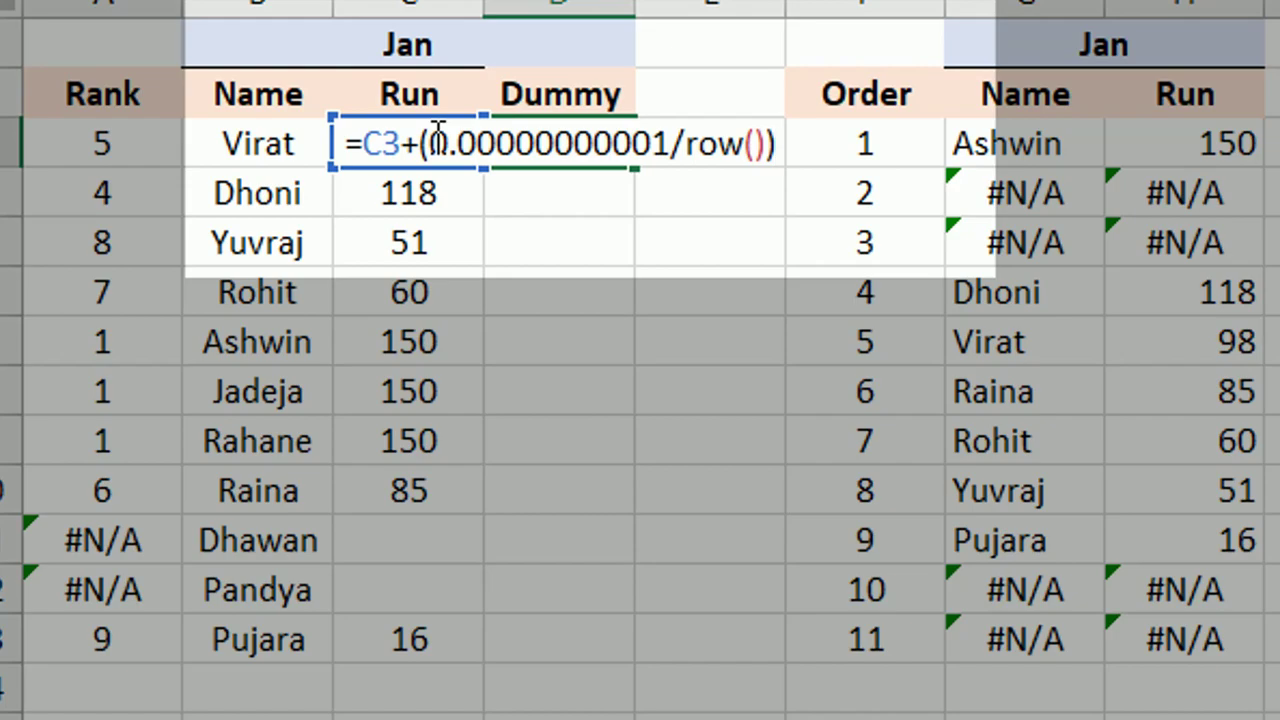
key("Return")
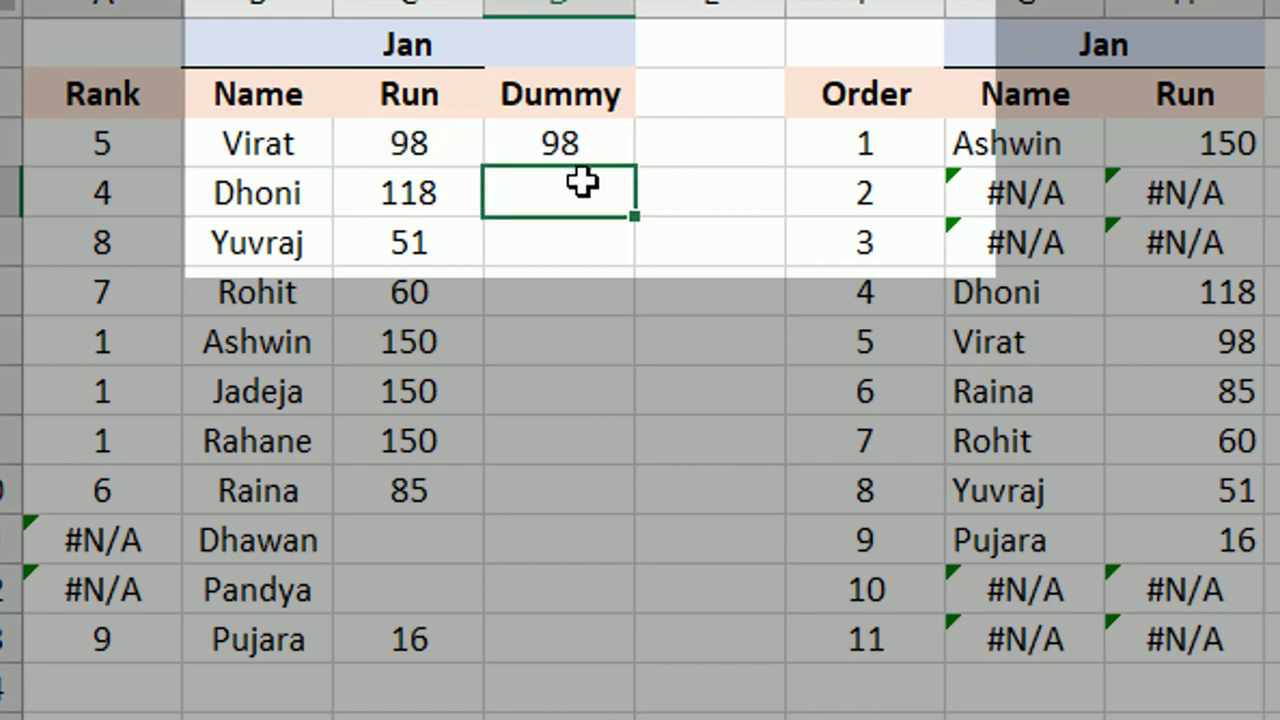
left_click(594, 137)
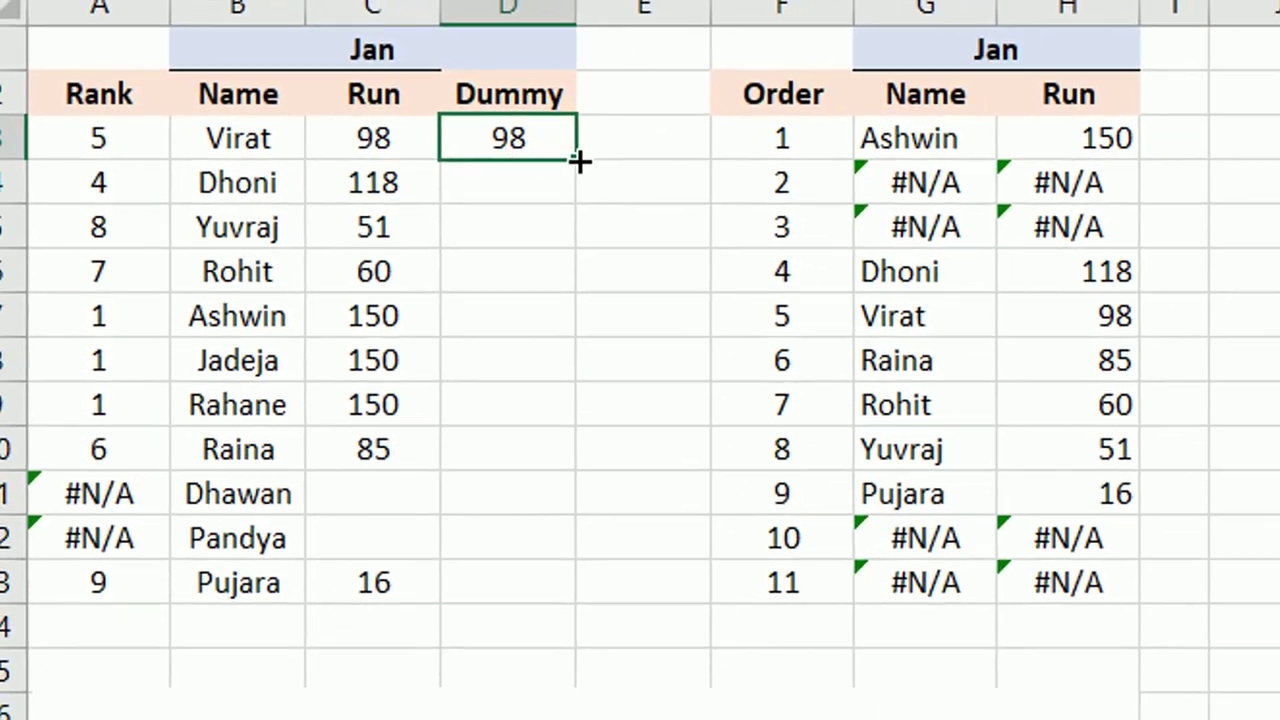
left_click_drag(420, 140, 418, 453)
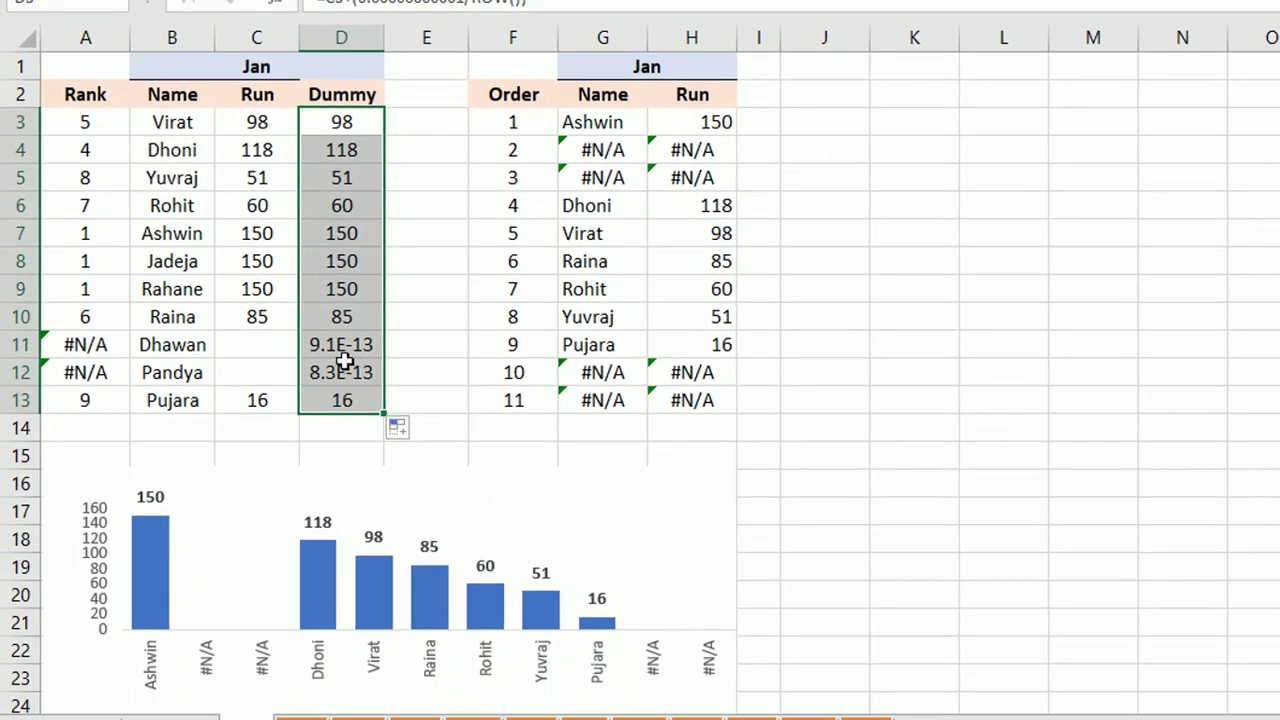
right_click(348, 360)
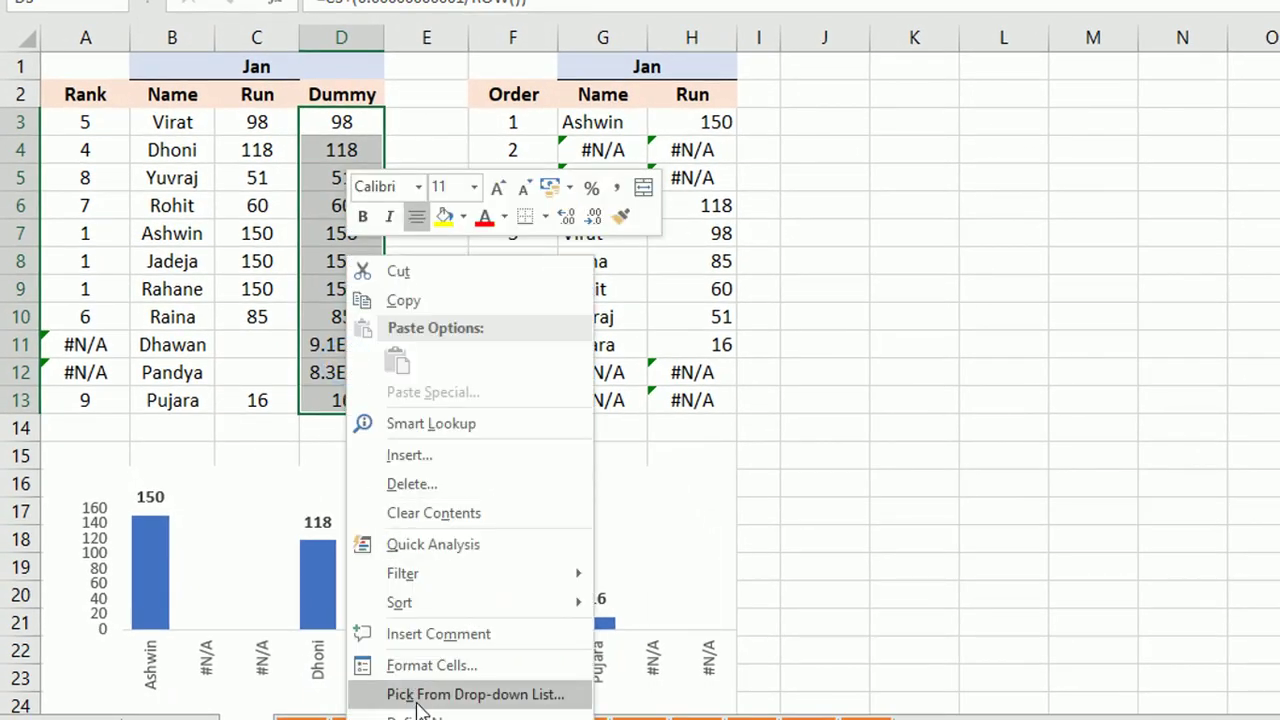
Step: Try a custom 0.00 number format on the Dummy cells, then undo it
left_click(432, 665)
left_click(207, 500)
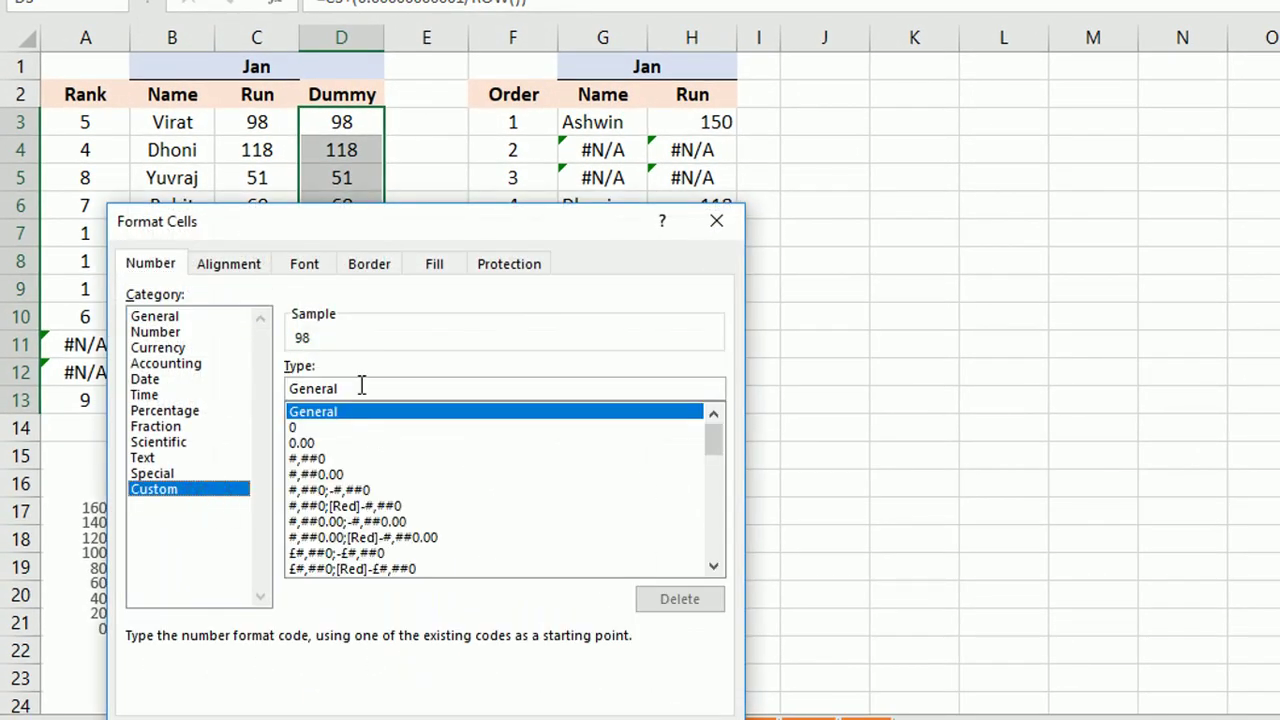
double_click(360, 383)
type("0.00")
key("Return")
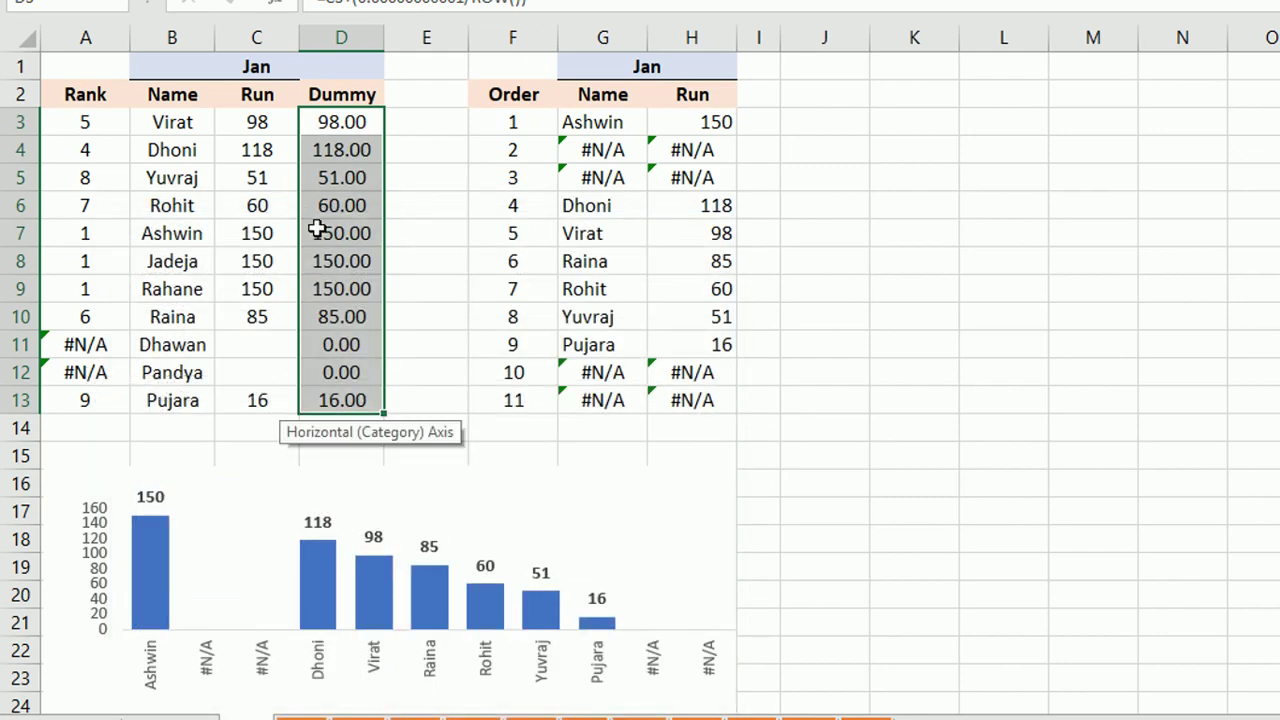
key("ctrl+z")
Step: Apply the custom whole-number 0 format to the Dummy cells
right_click(316, 229)
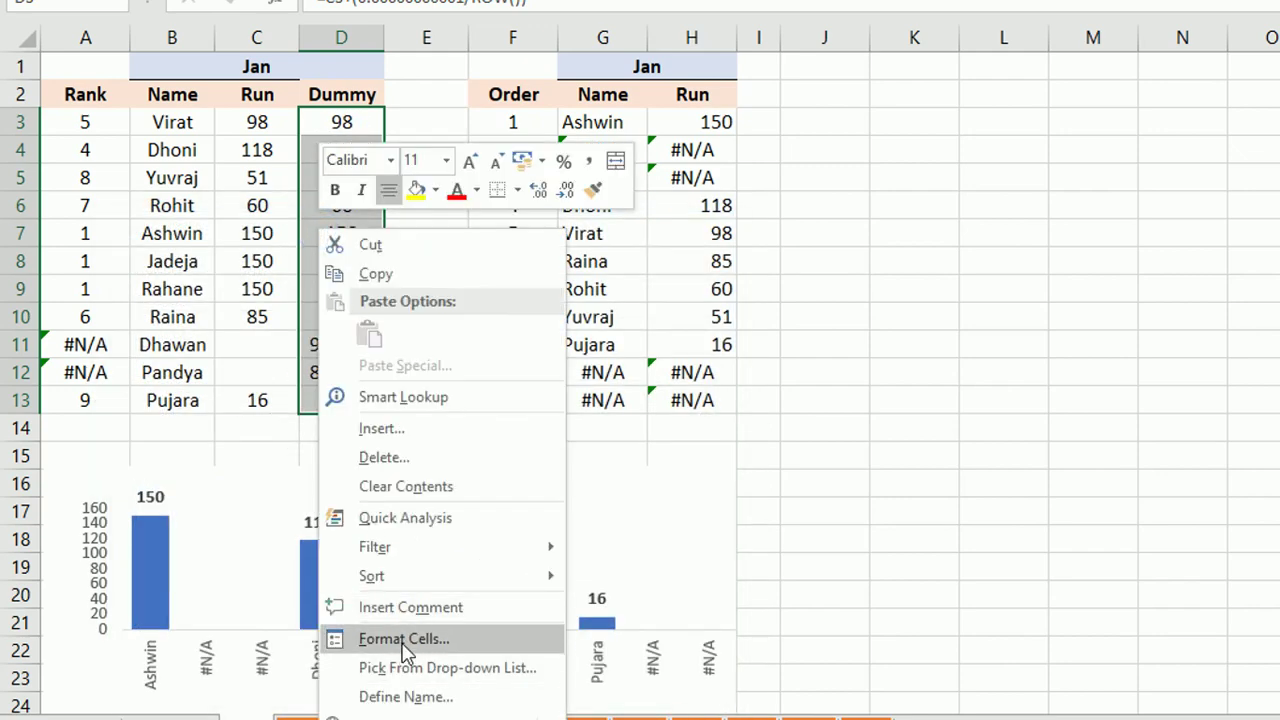
left_click(403, 652)
left_click(133, 489)
double_click(280, 426)
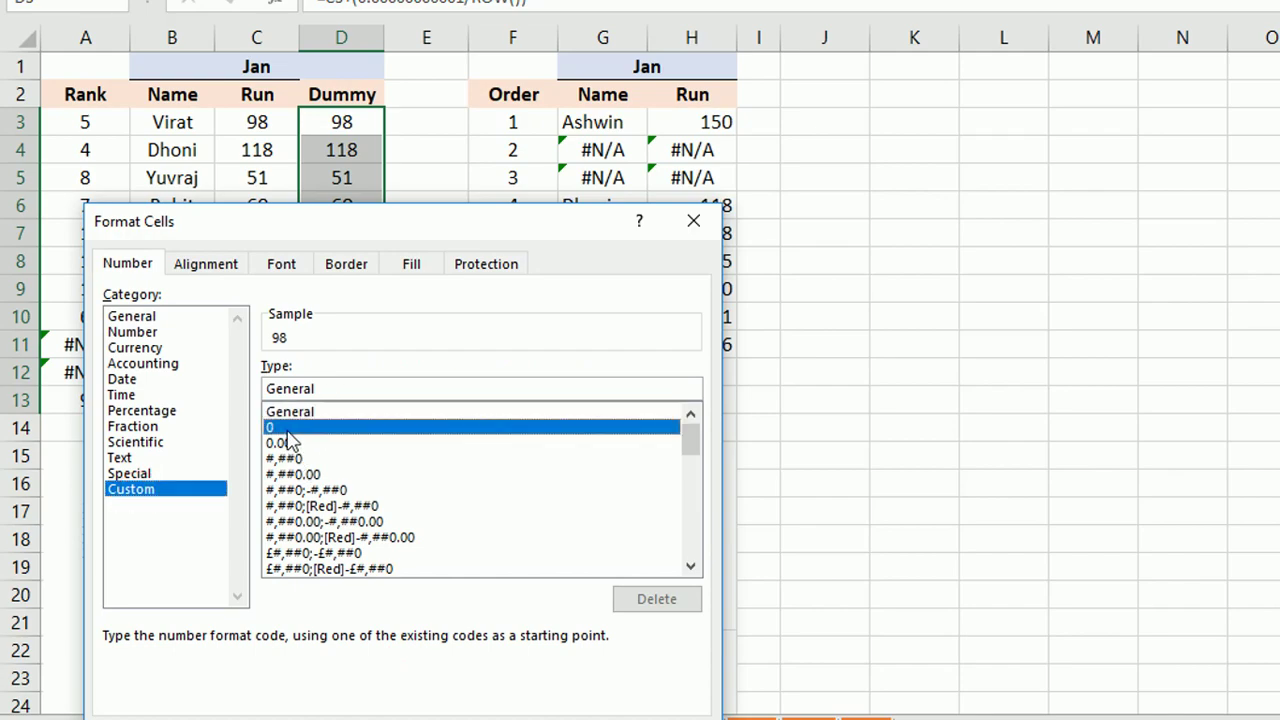
left_click(345, 256)
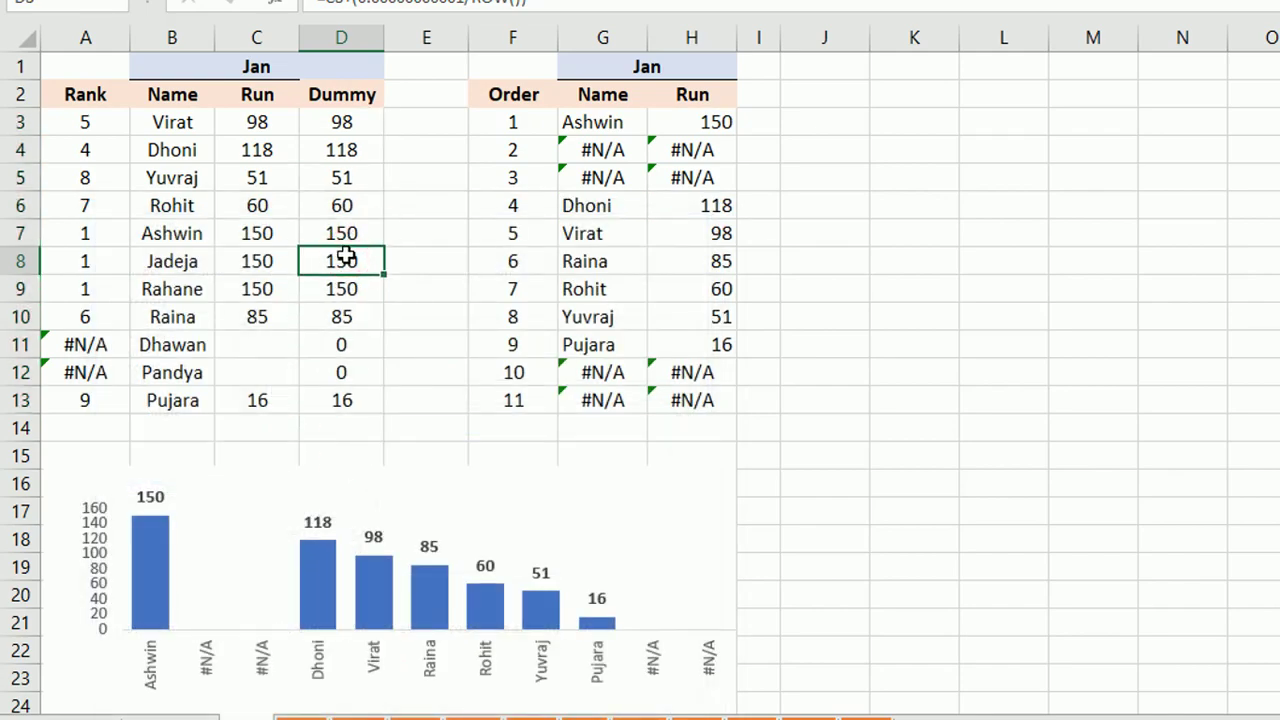
Step: Edit A3 to =RANK(D3,$D$3:$D$13,0) so it ranks against the Dummy column
left_click(98, 122)
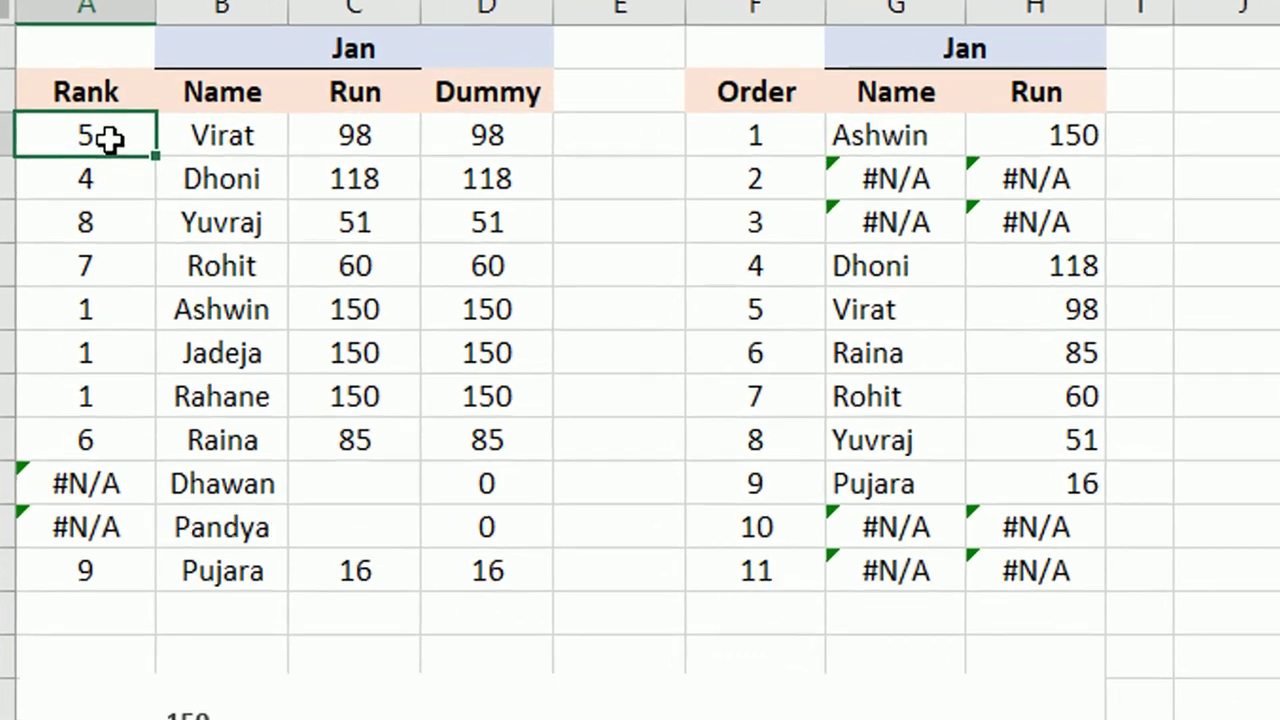
double_click(110, 140)
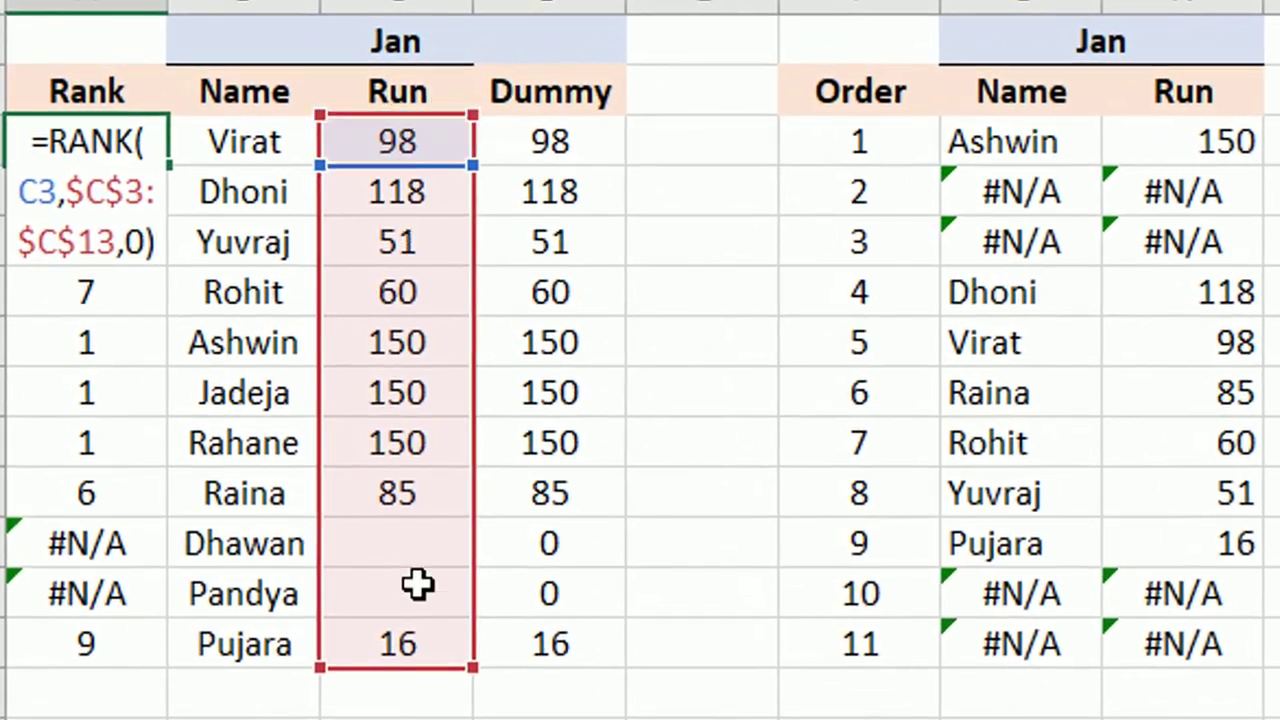
key("Escape")
key("F2")
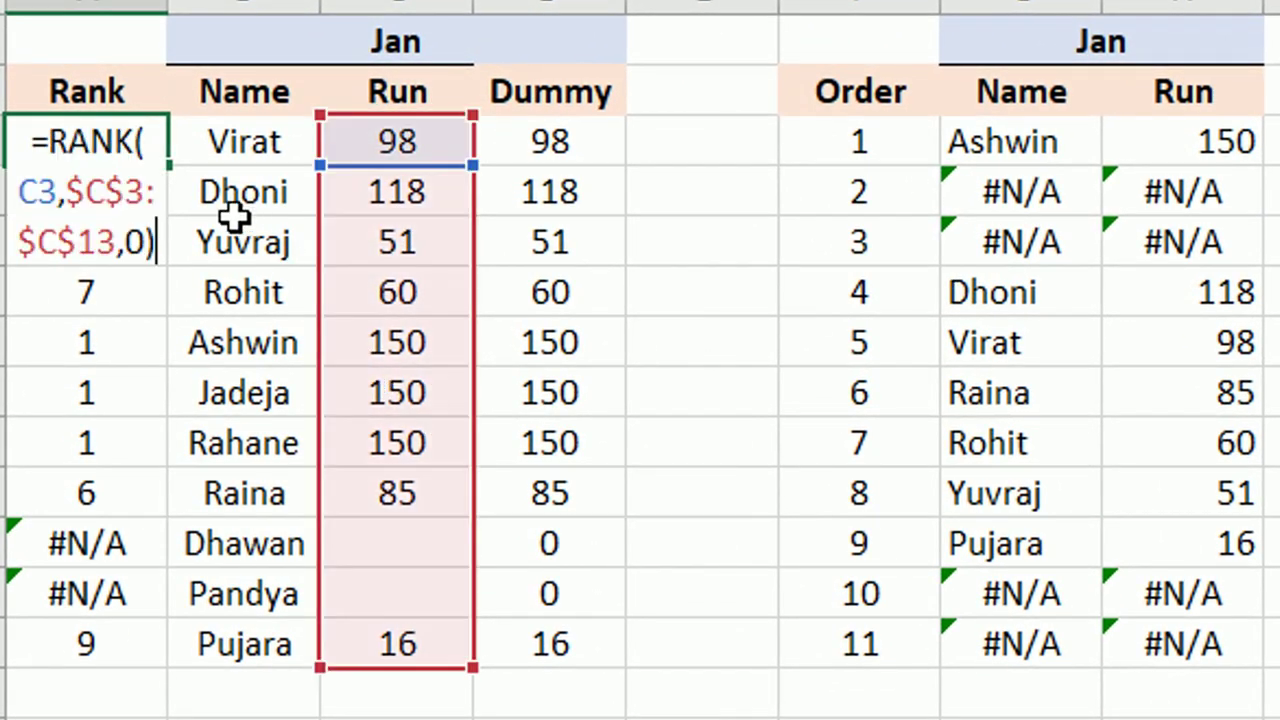
key("Escape")
key("F2")
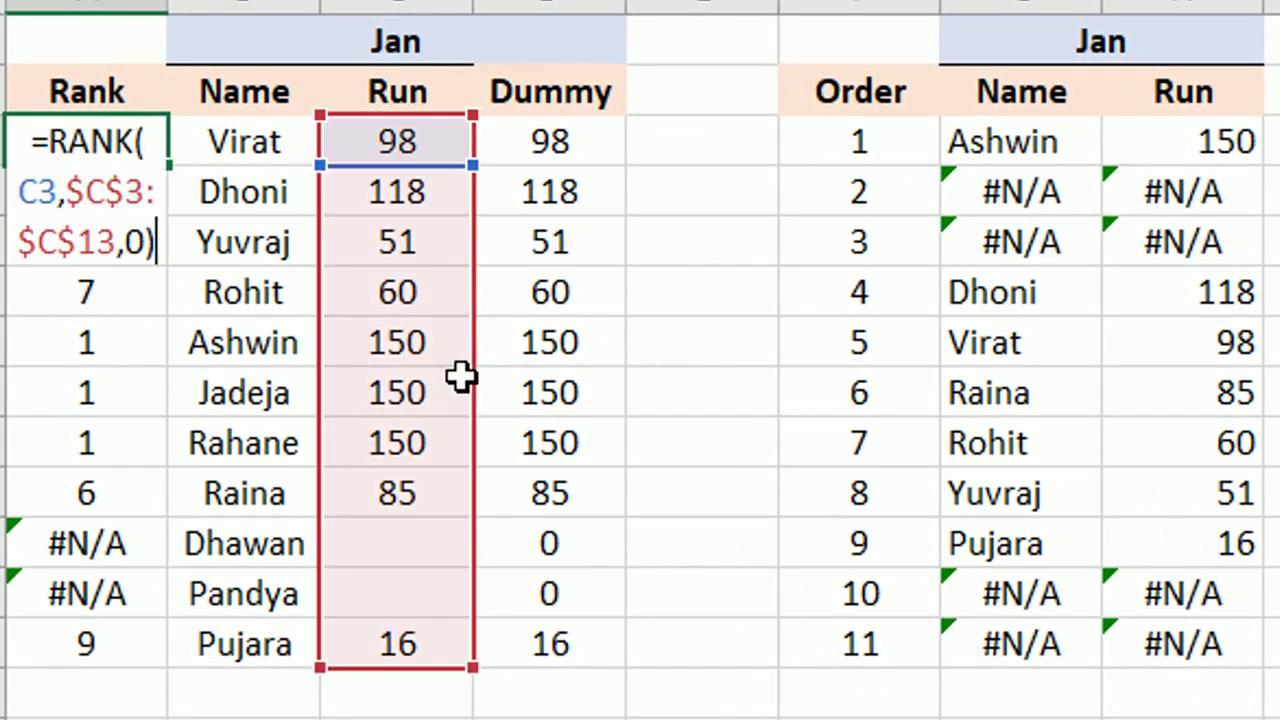
left_click_drag(475, 385, 528, 386)
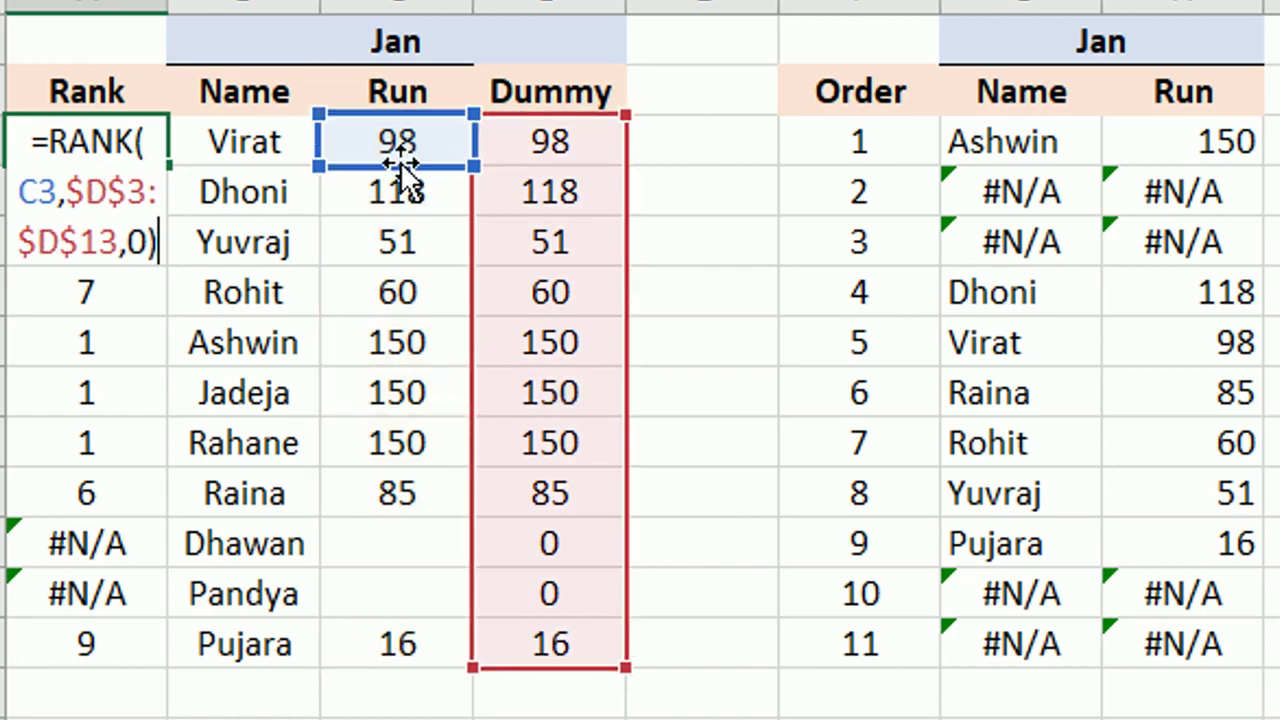
mouse_move(400, 162)
left_mouse_down()
mouse_move(470, 190)
mouse_move(549, 145)
left_mouse_up()
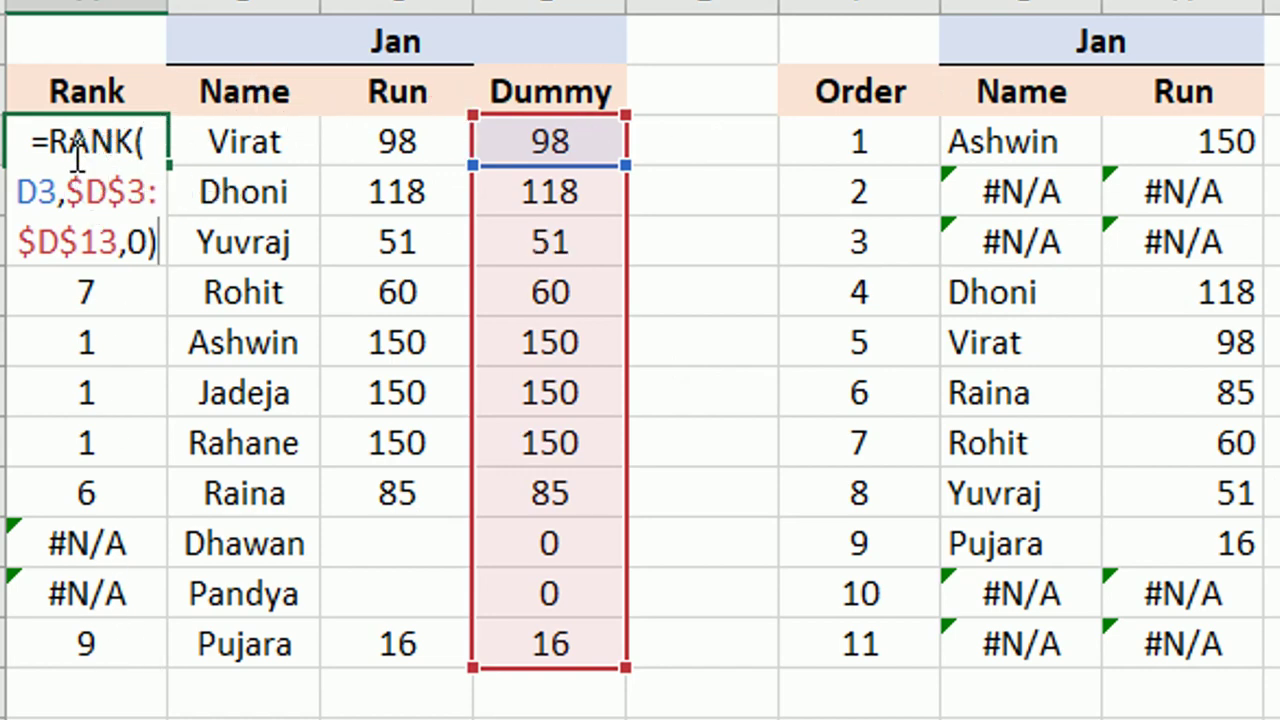
key("ctrl+Return")
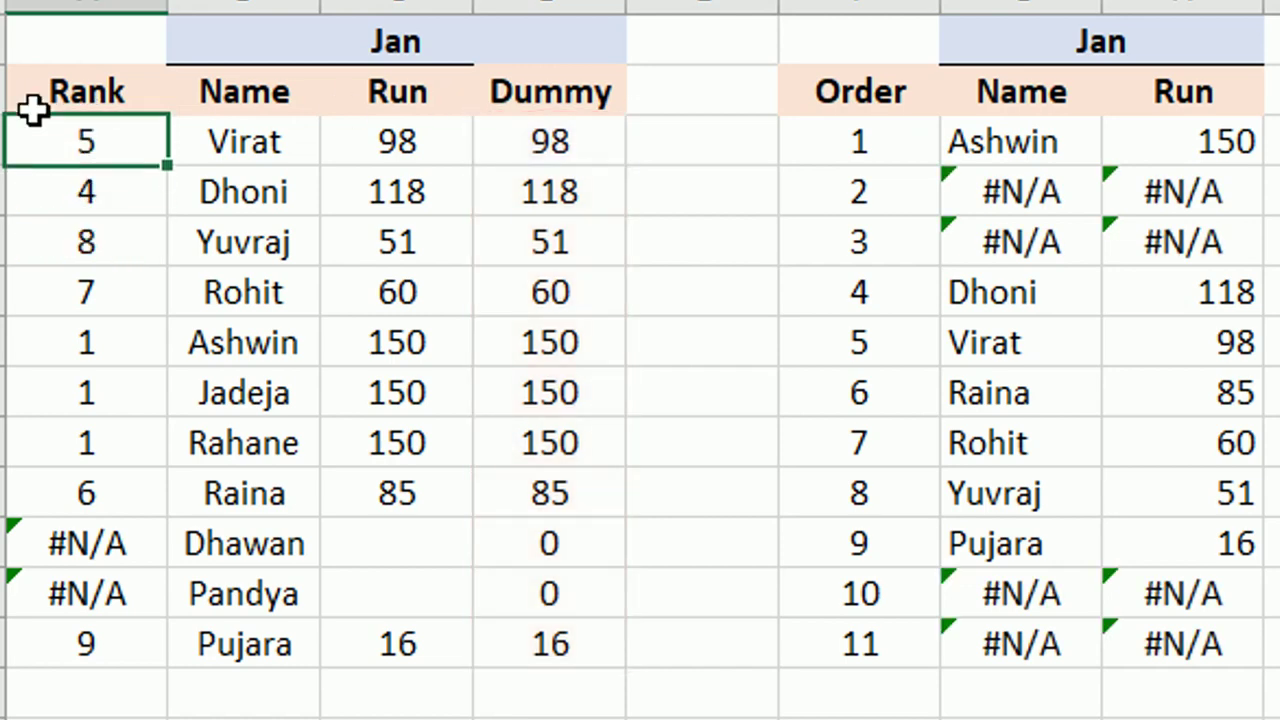
key("ctrl+shift+Down")
key("ctrl+d")
left_click(100, 130)
left_click_drag(160, 160, 100, 655)
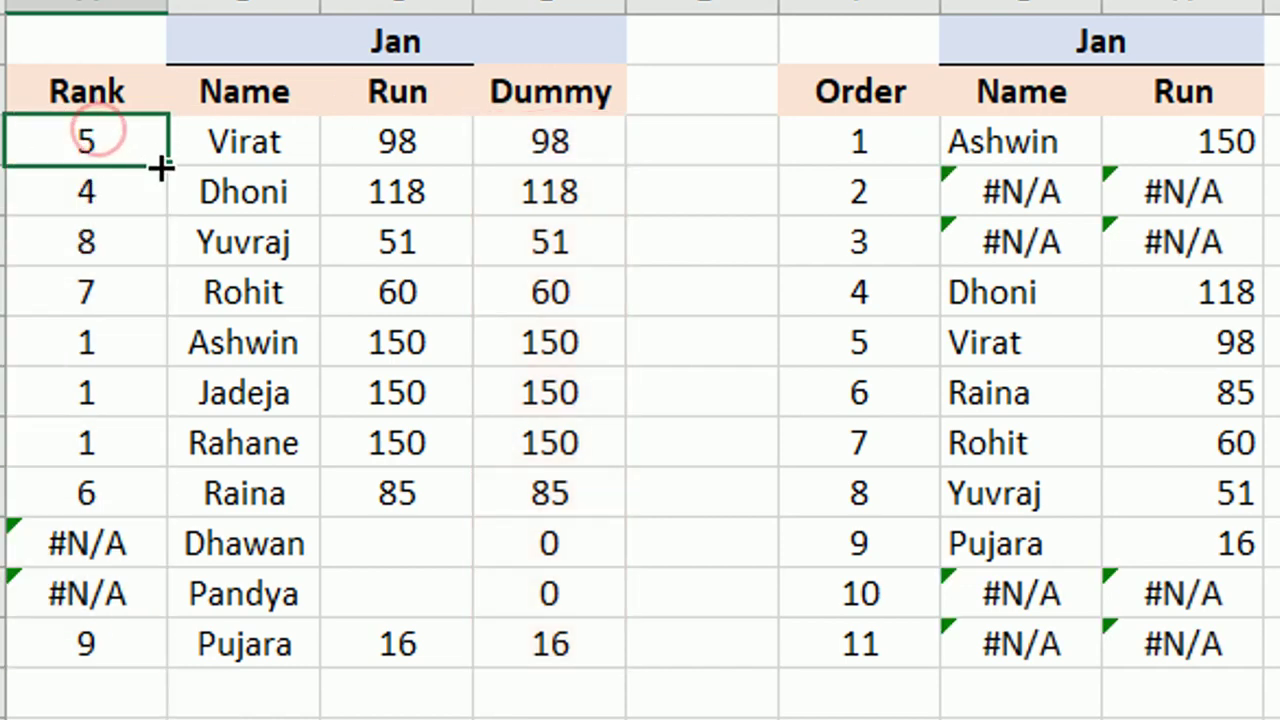
key("ctrl+d")
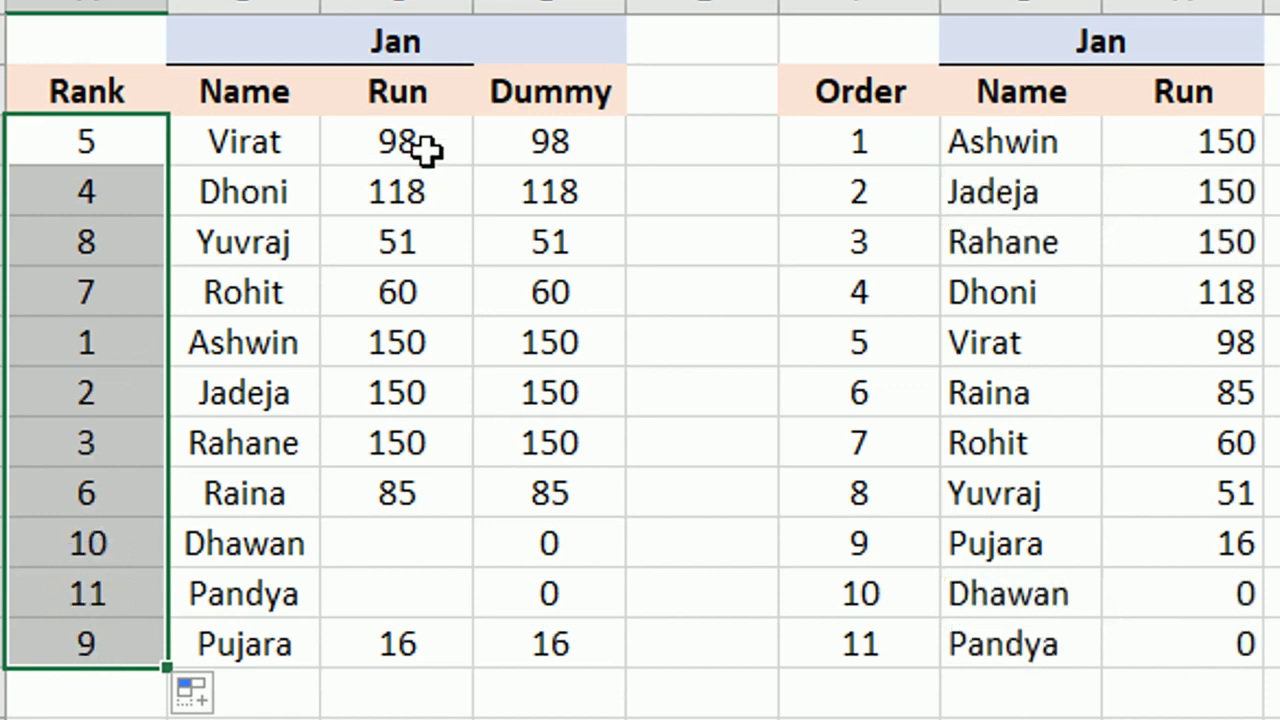
left_click_drag(427, 147, 371, 649)
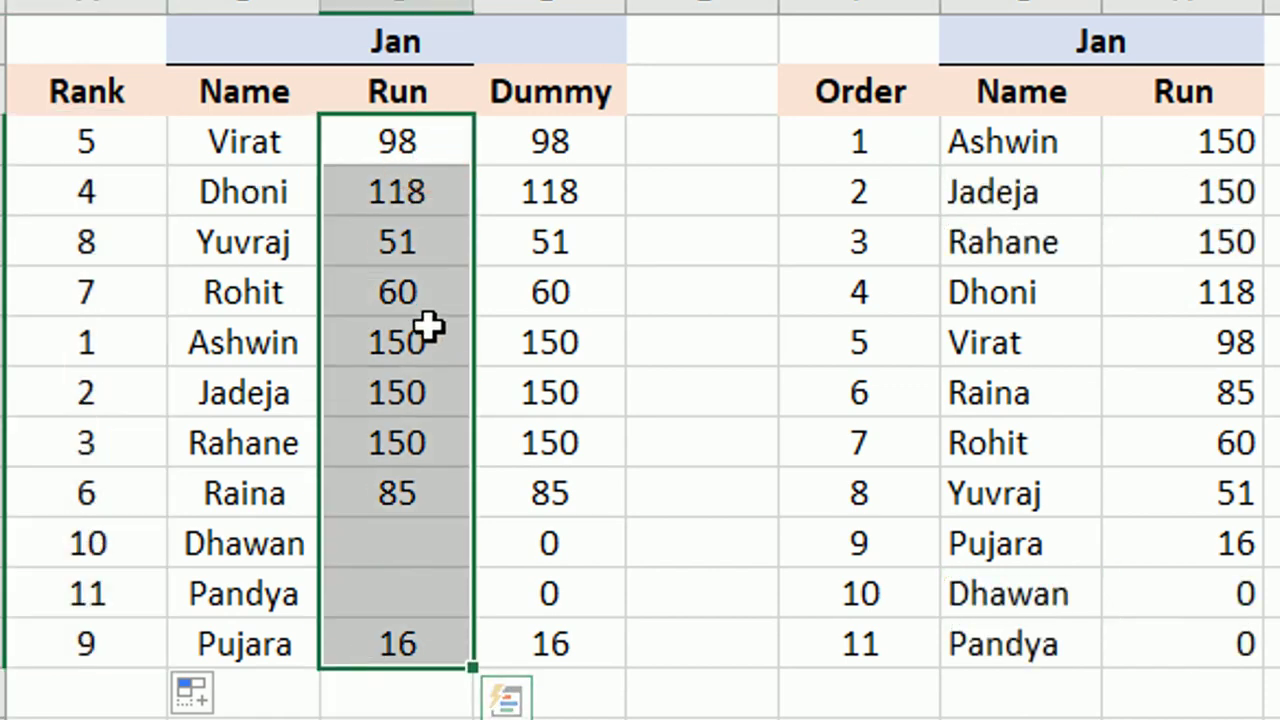
left_click_drag(425, 335, 420, 425)
left_click_drag(400, 540, 388, 596)
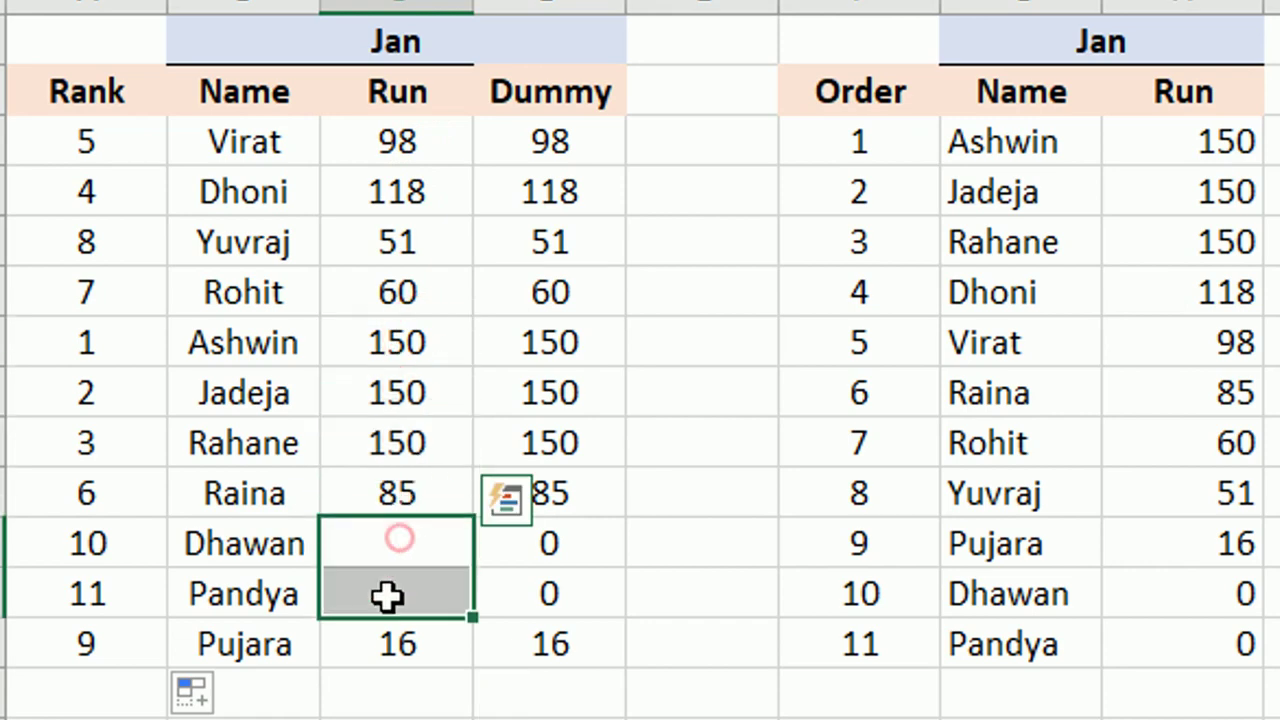
left_click_drag(124, 158, 98, 653)
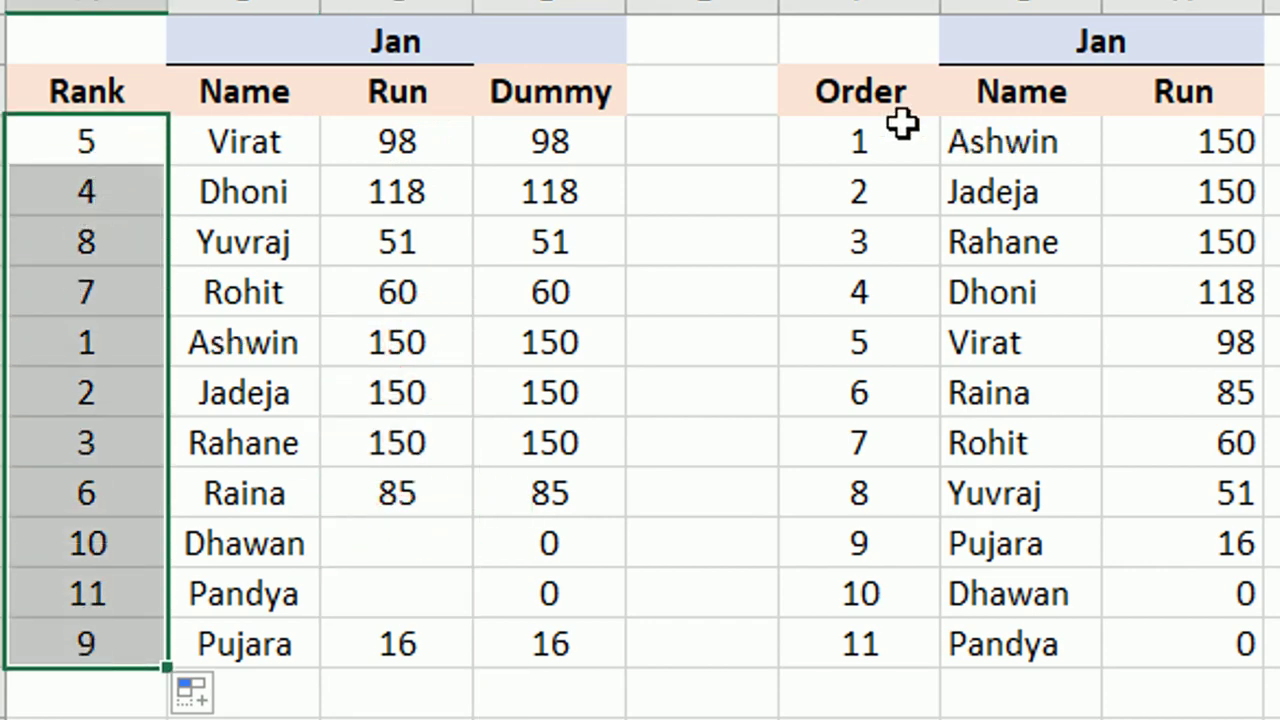
left_click_drag(902, 122, 858, 655)
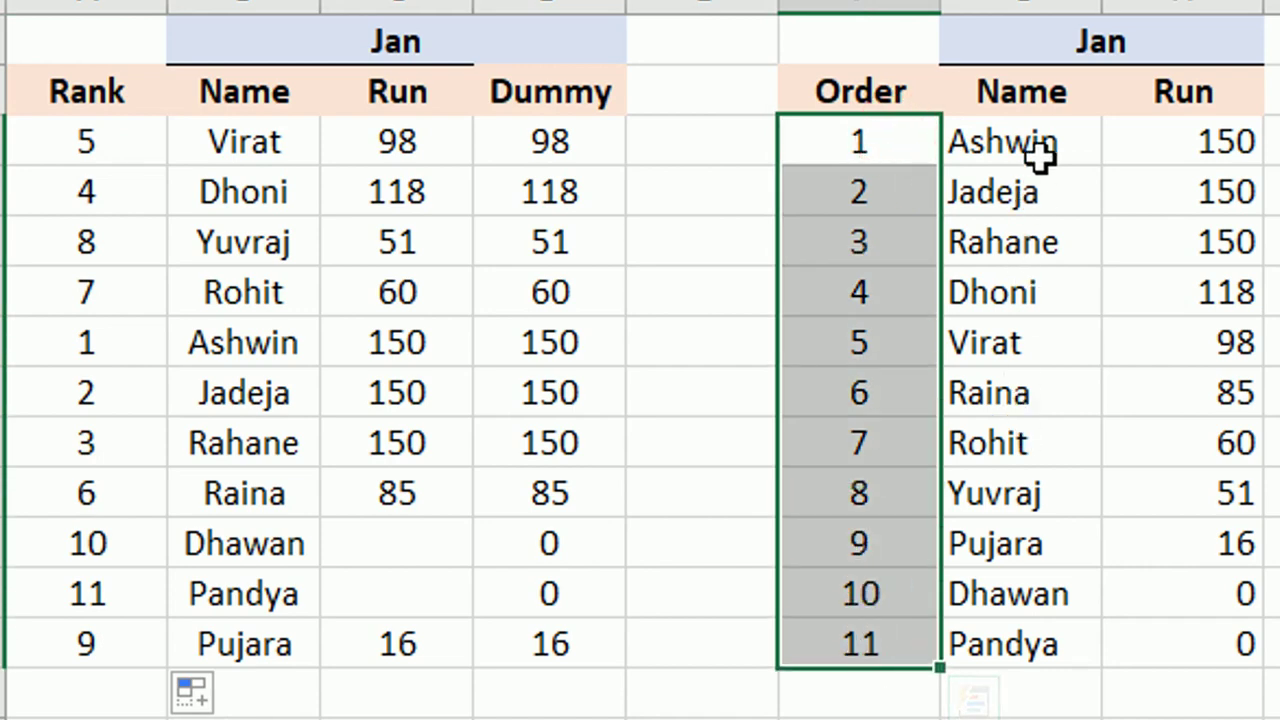
mouse_move(1040, 155)
left_mouse_down()
mouse_move(1200, 434)
mouse_move(1216, 635)
left_mouse_up()
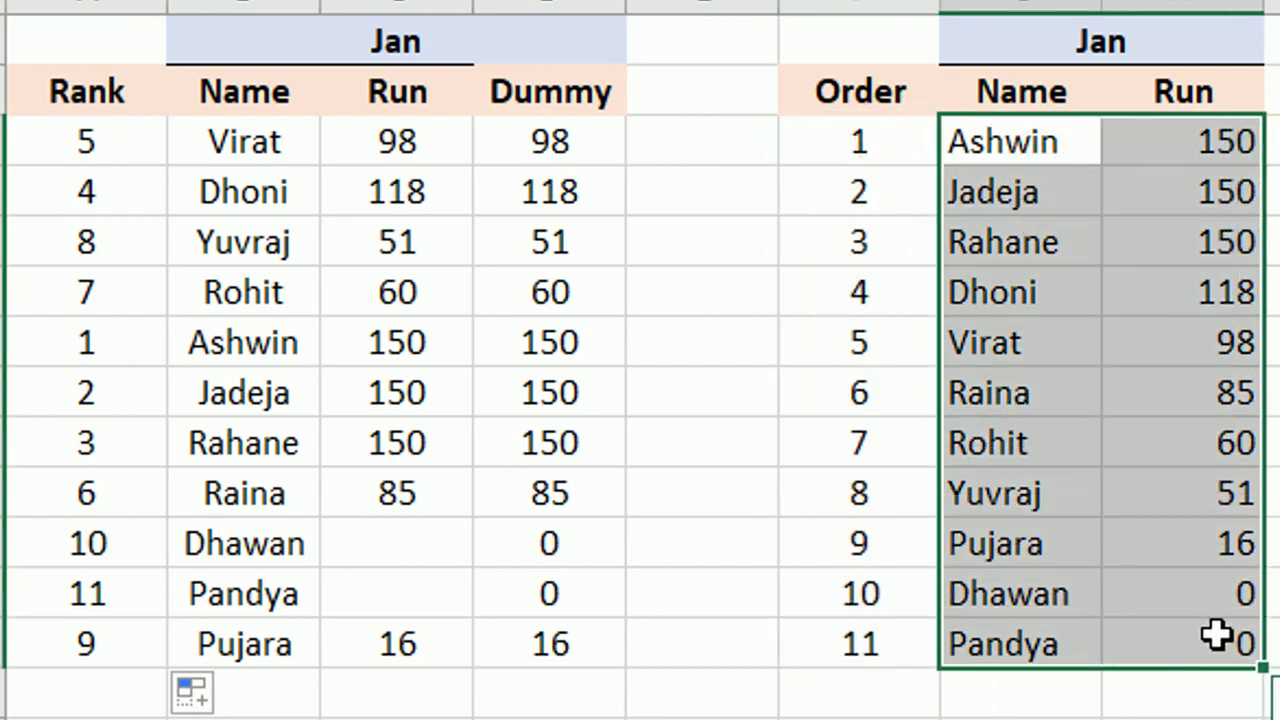
left_click_drag(273, 147, 363, 630)
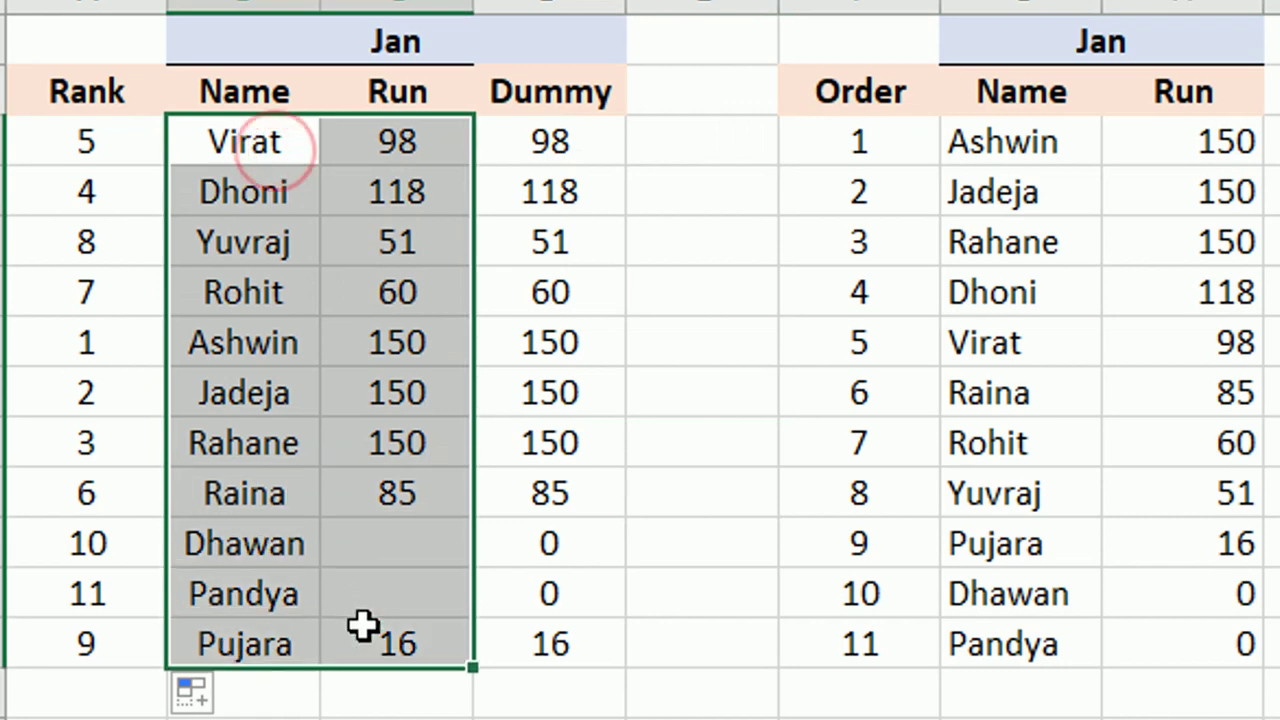
mouse_move(608, 140)
left_mouse_down()
mouse_move(551, 517)
mouse_move(563, 630)
left_mouse_up()
left_click_drag(86, 141, 110, 594)
left_click(550, 242)
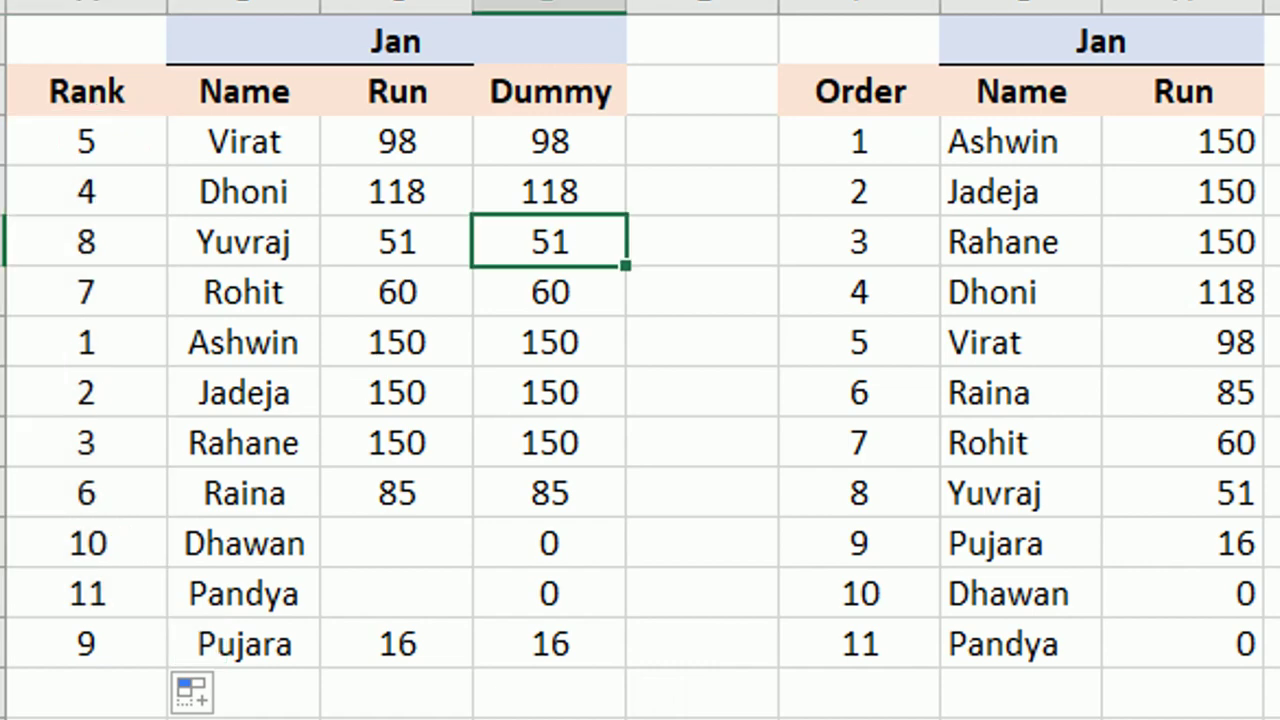
Step: Enter trial Run values of 10 and 5 for Dhawan, Pandya and Jadeja
left_click(414, 513)
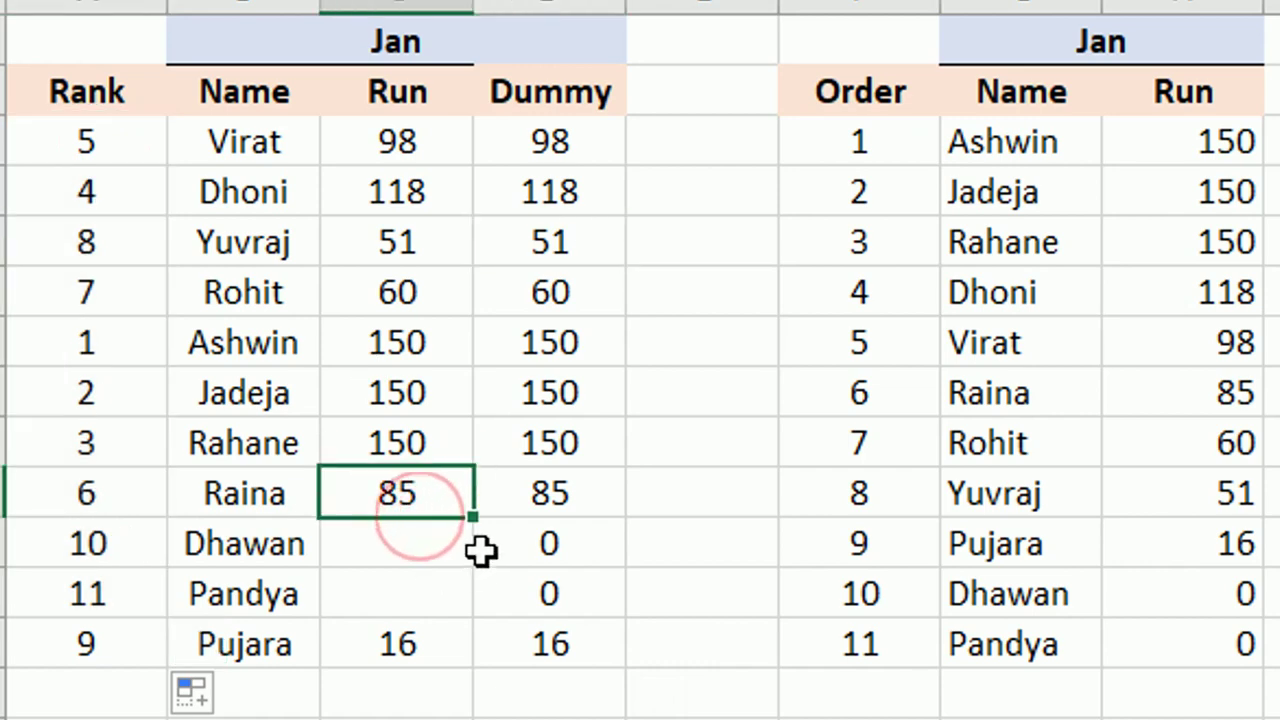
key("Down")
type("10")
key("ctrl+Return")
key("Down")
type("10")
key("Return")
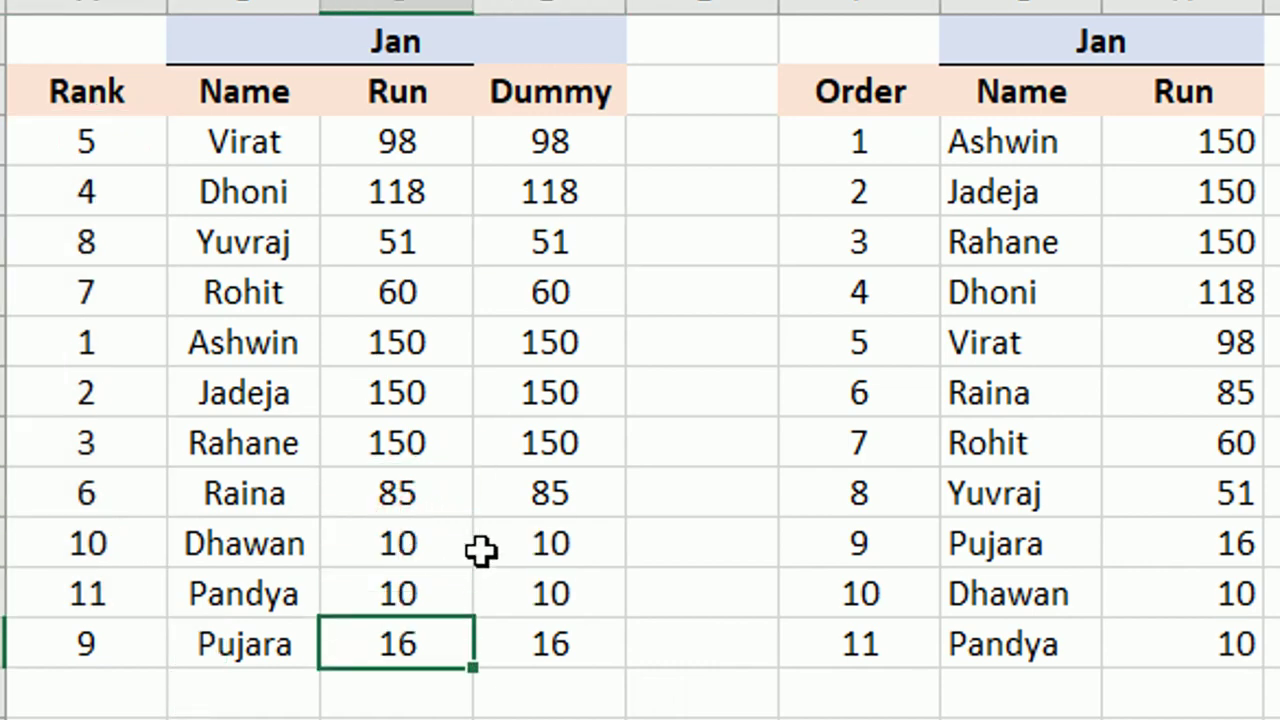
key("Up")
key("Return")
key("Up")
key("Up")
key("Up")
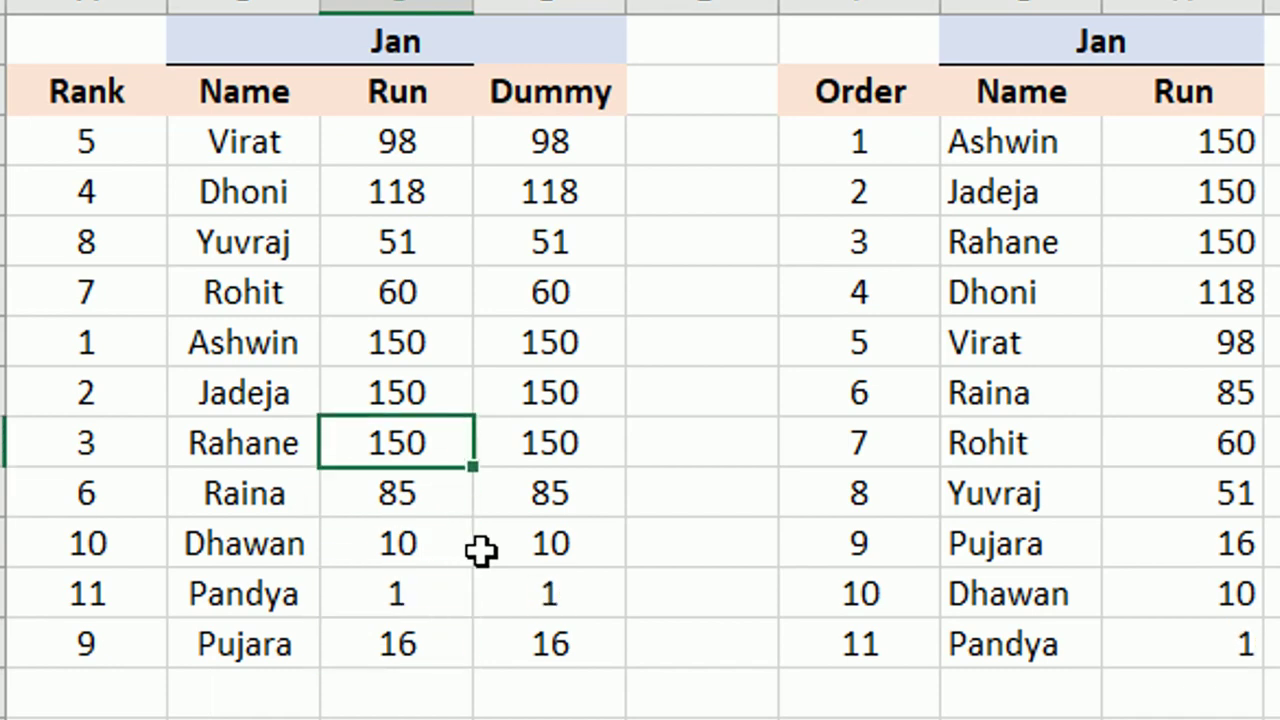
key("Up")
type("5")
key("ctrl+Return")
key("Return")
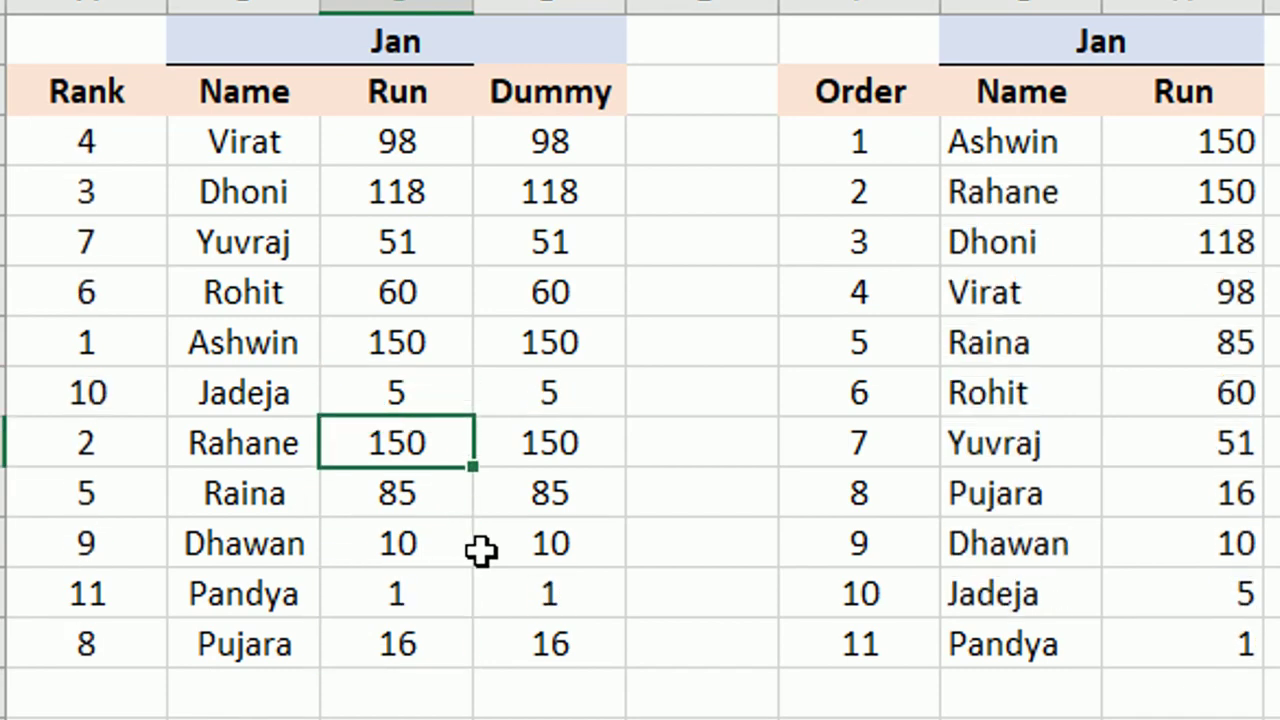
Step: Set Ashwin and Virat to 5, then fill every Jan Run cell with 5
key("Up")
key("Up")
type("5")
key("ctrl+Return")
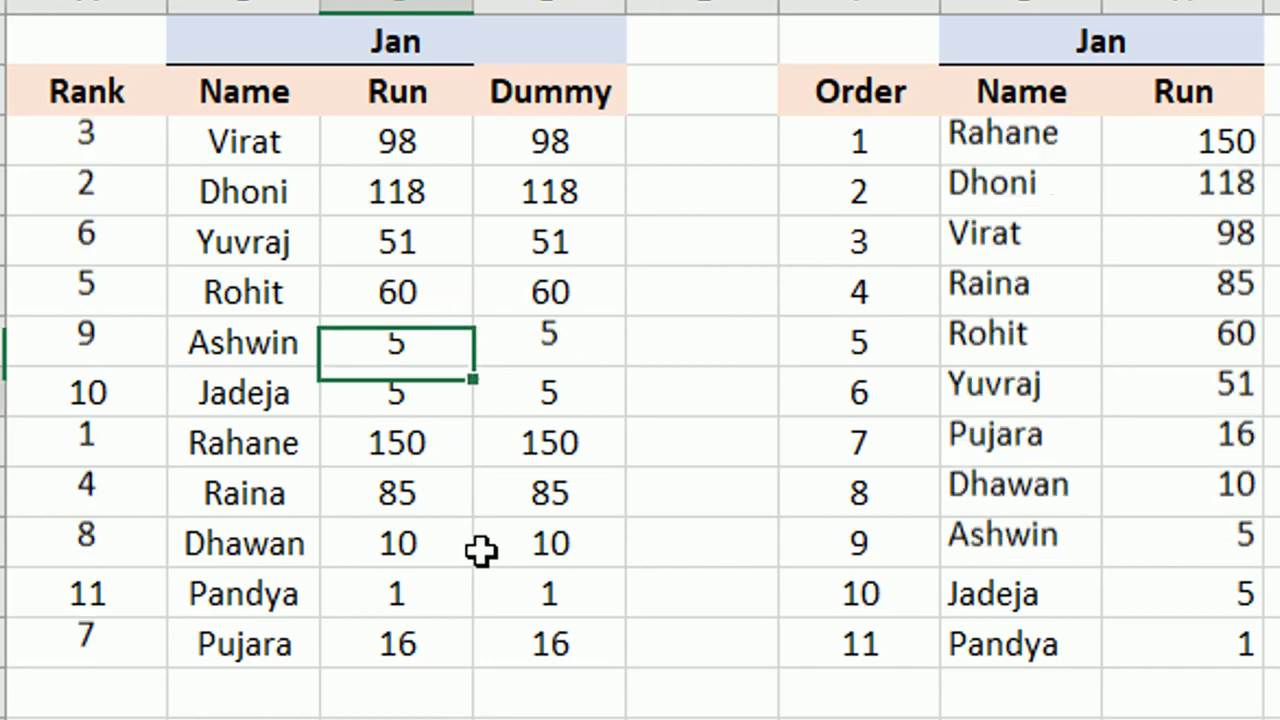
key("Up")
key("Up")
key("Up")
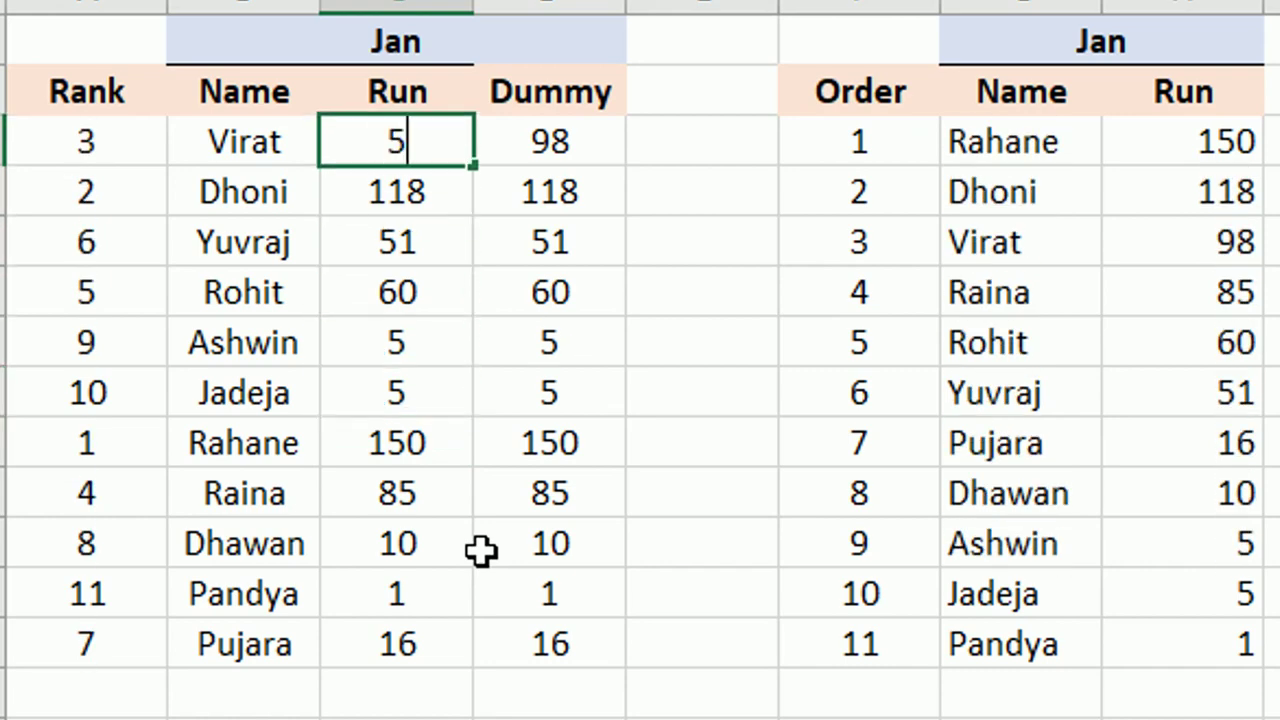
key("Return")
key("Up")
key("ctrl+shift+Down")
key("ctrl+d")
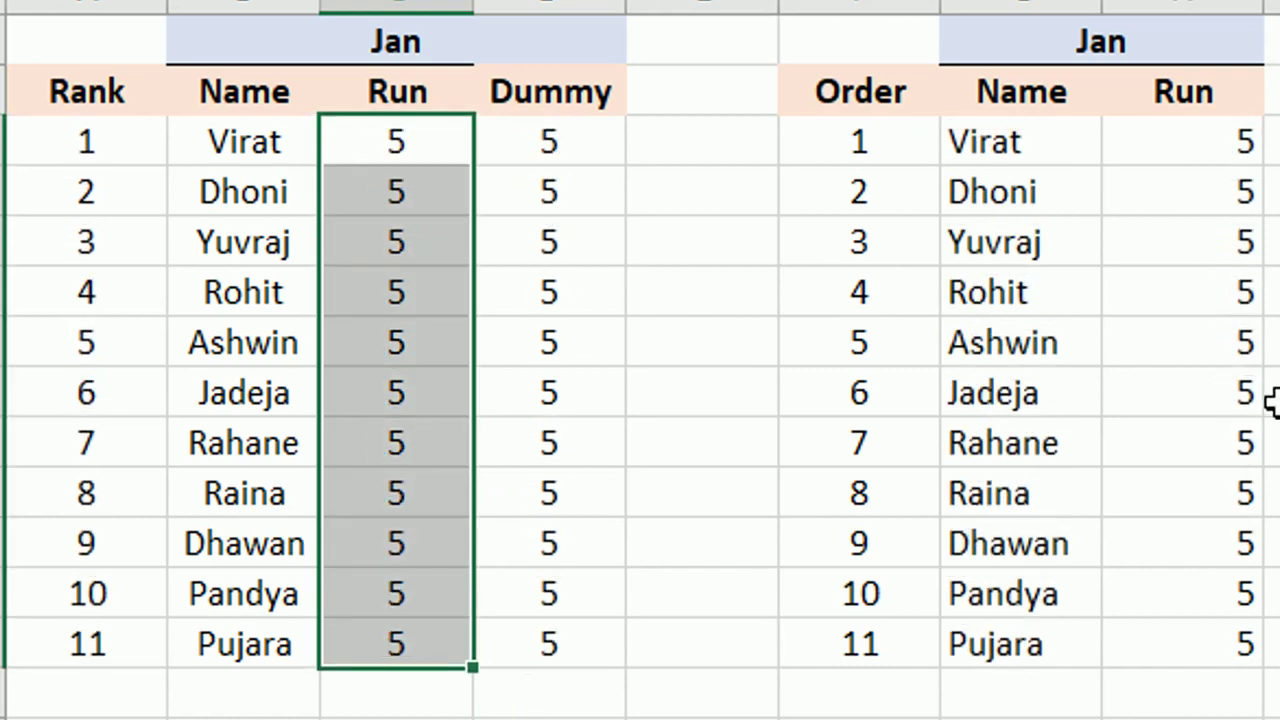
Step: Change Dhoni's run to 10, Jadeja's to 50 and Pujara's to 0
left_click(420, 190)
type("10")
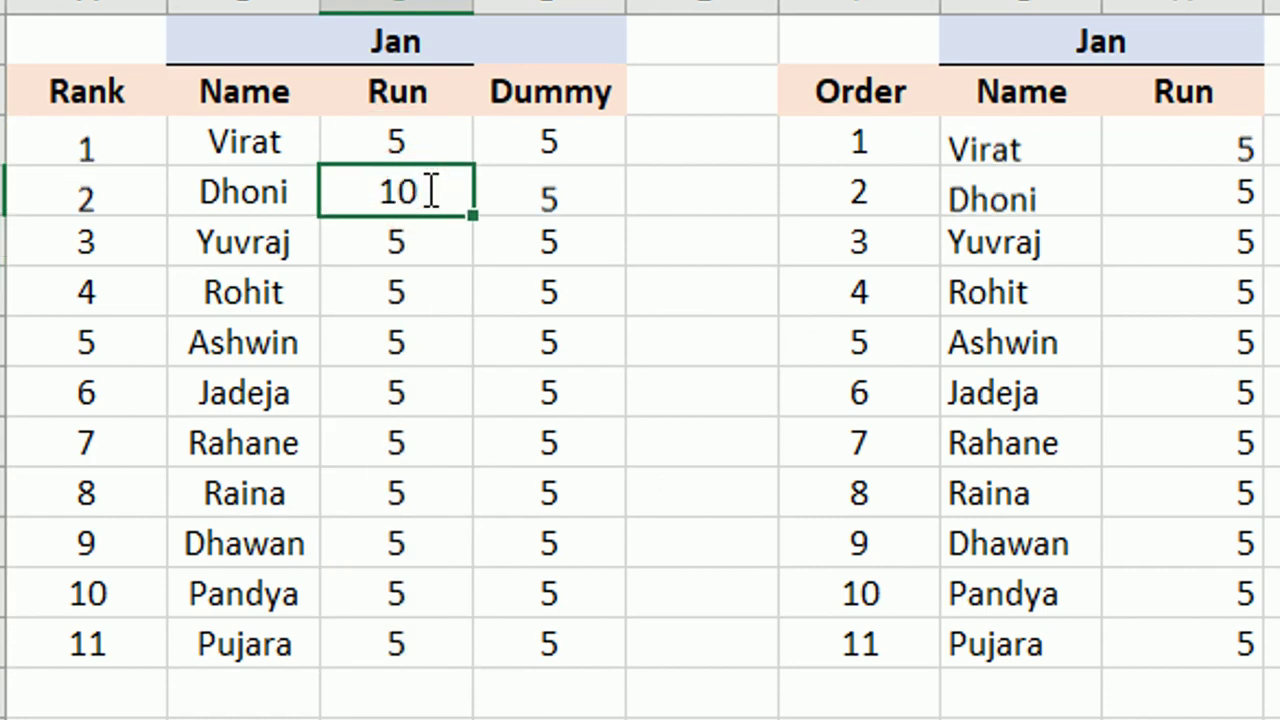
key("Return")
key("Down")
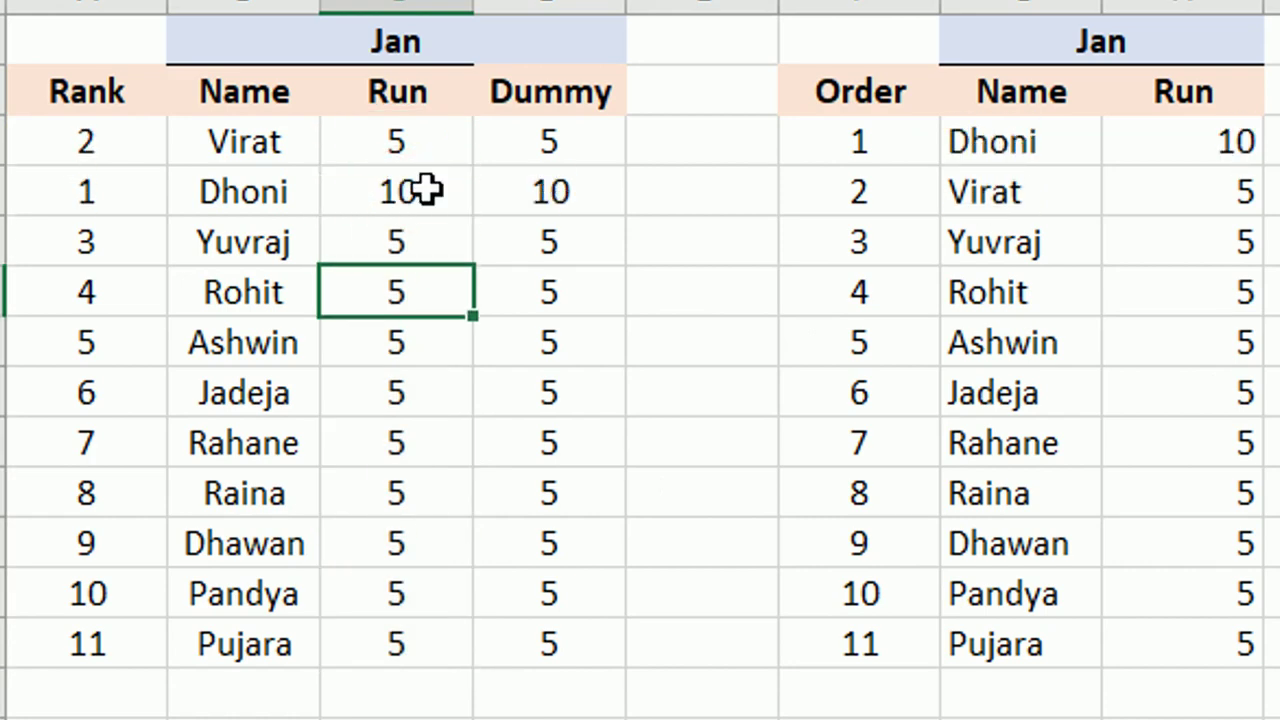
key("Down")
key("Down")
type("50")
key("Return")
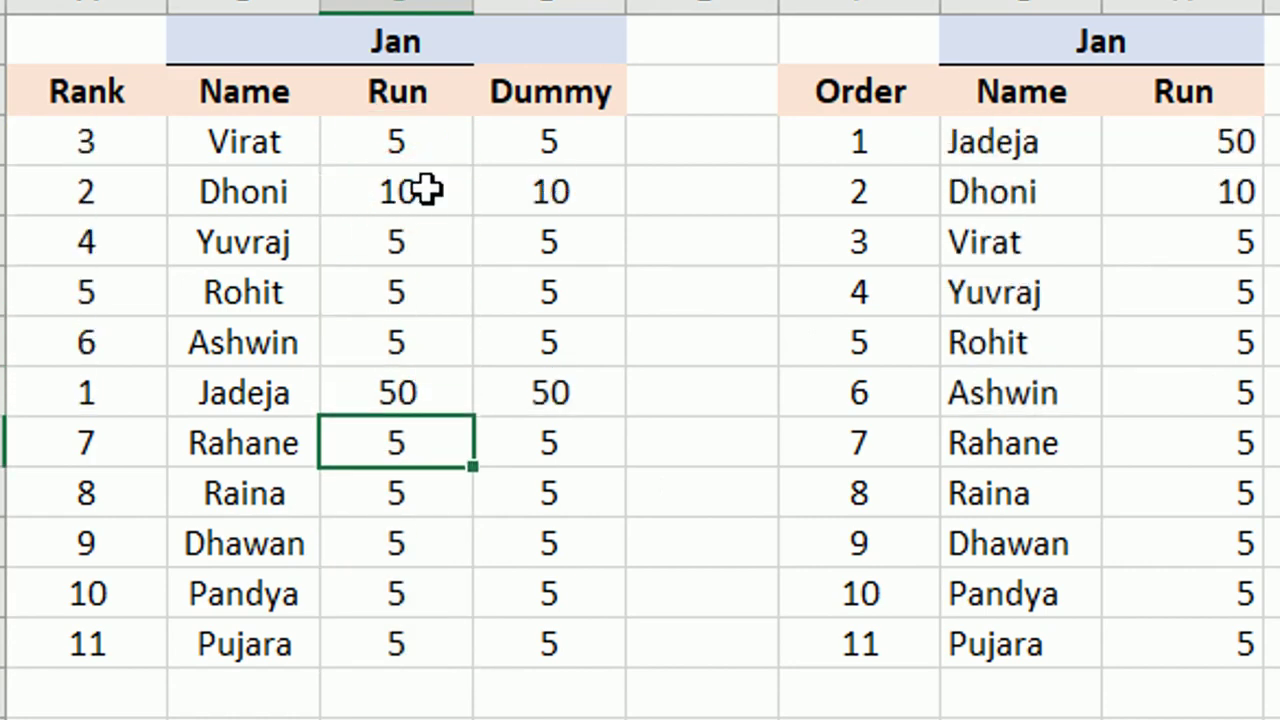
key("Down")
key("Down")
key("Down")
type("0")
key("Return")
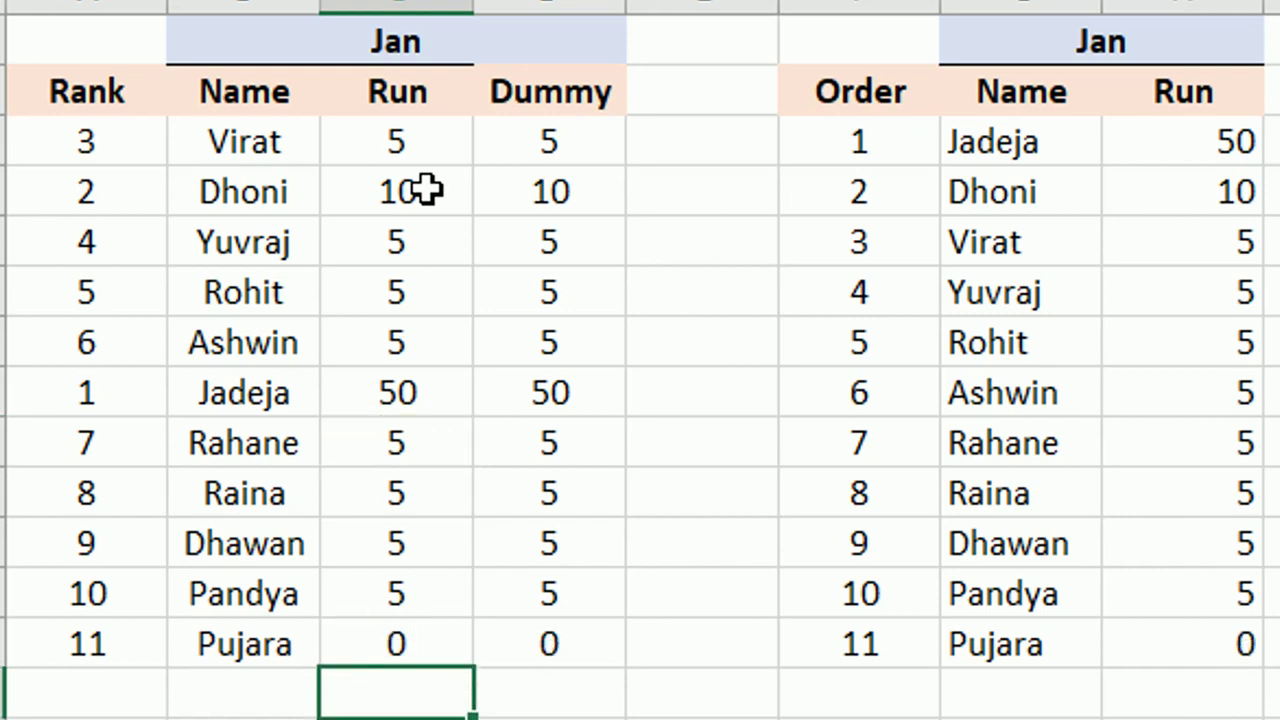
left_click(1271, 692)
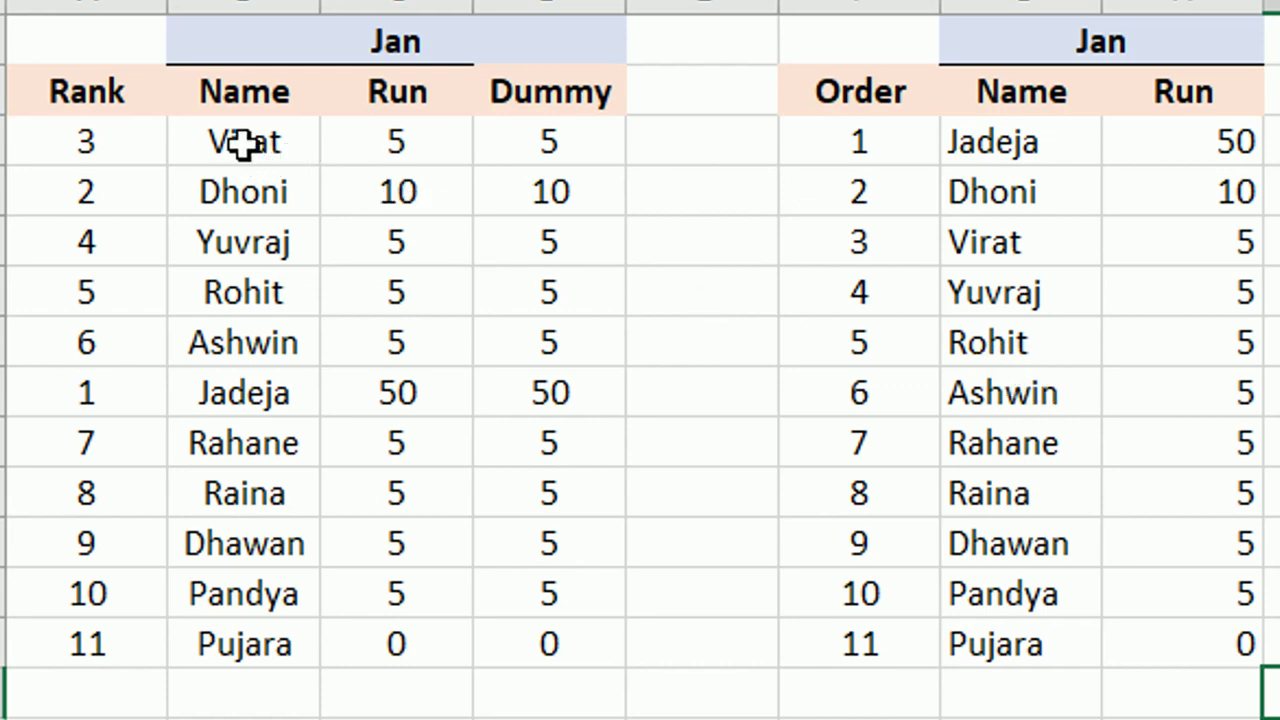
mouse_move(243, 143)
left_mouse_down()
mouse_move(297, 503)
mouse_move(363, 623)
left_mouse_up()
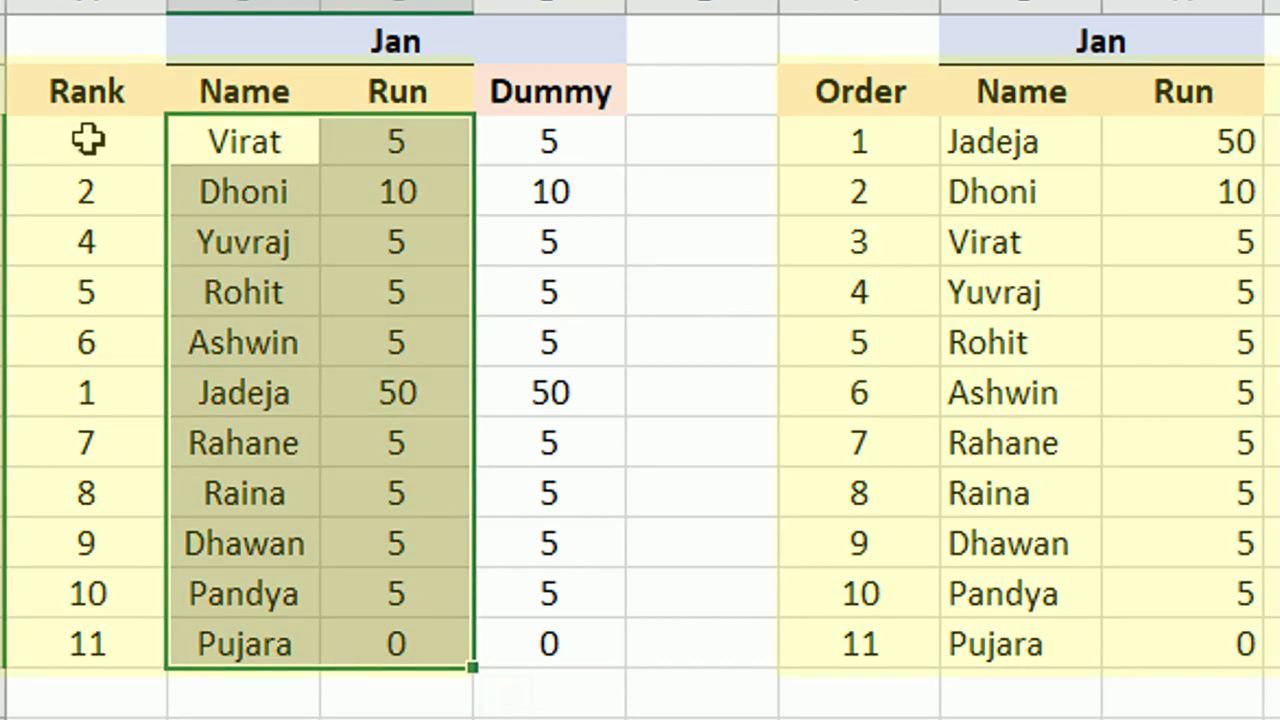
mouse_move(88, 140)
left_mouse_down()
mouse_move(63, 508)
mouse_move(71, 640)
left_mouse_up()
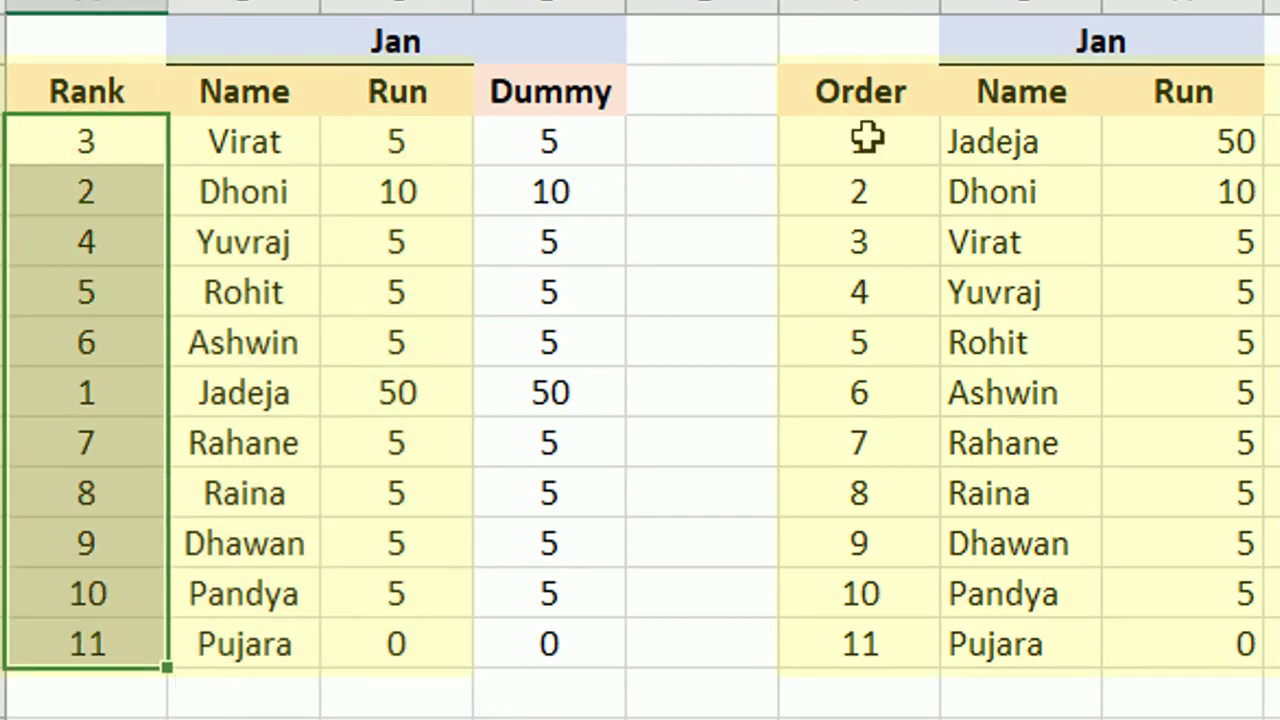
left_click_drag(866, 138, 891, 640)
mouse_move(1040, 143)
left_mouse_down()
mouse_move(1010, 192)
mouse_move(1260, 177)
mouse_move(1234, 409)
mouse_move(1236, 700)
left_mouse_up()
left_click(1255, 648)
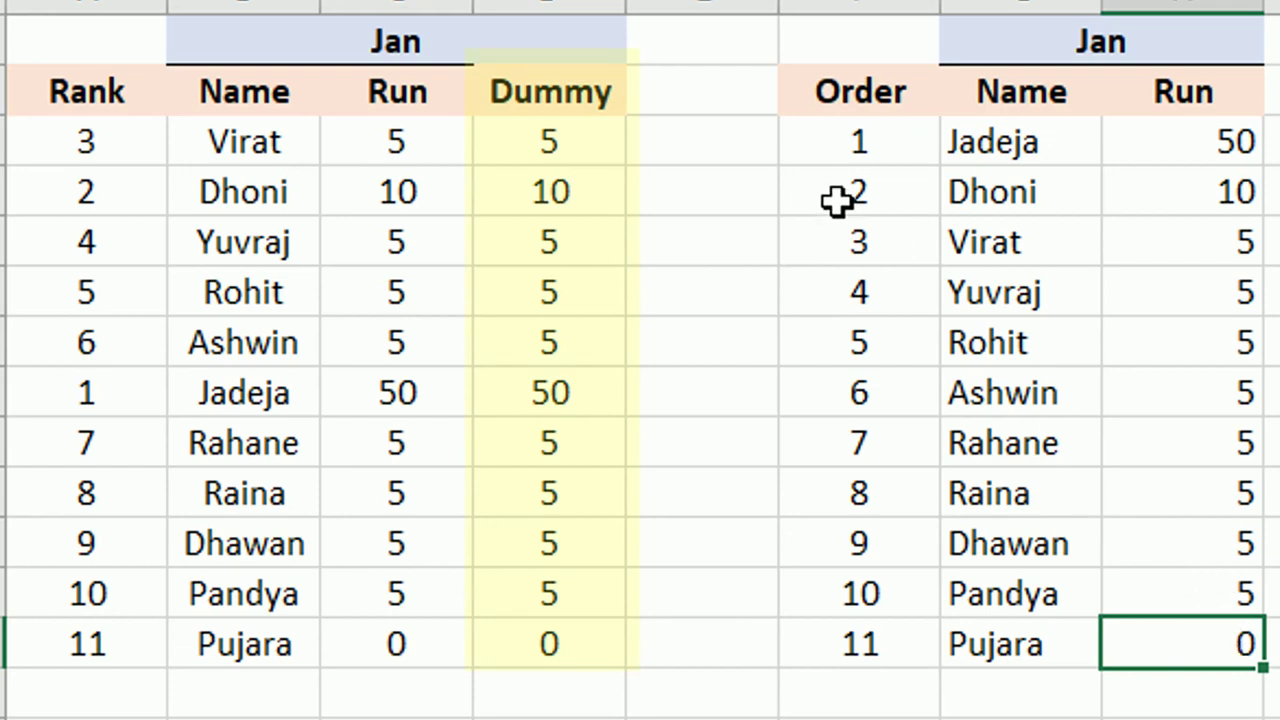
left_click_drag(583, 145, 590, 640)
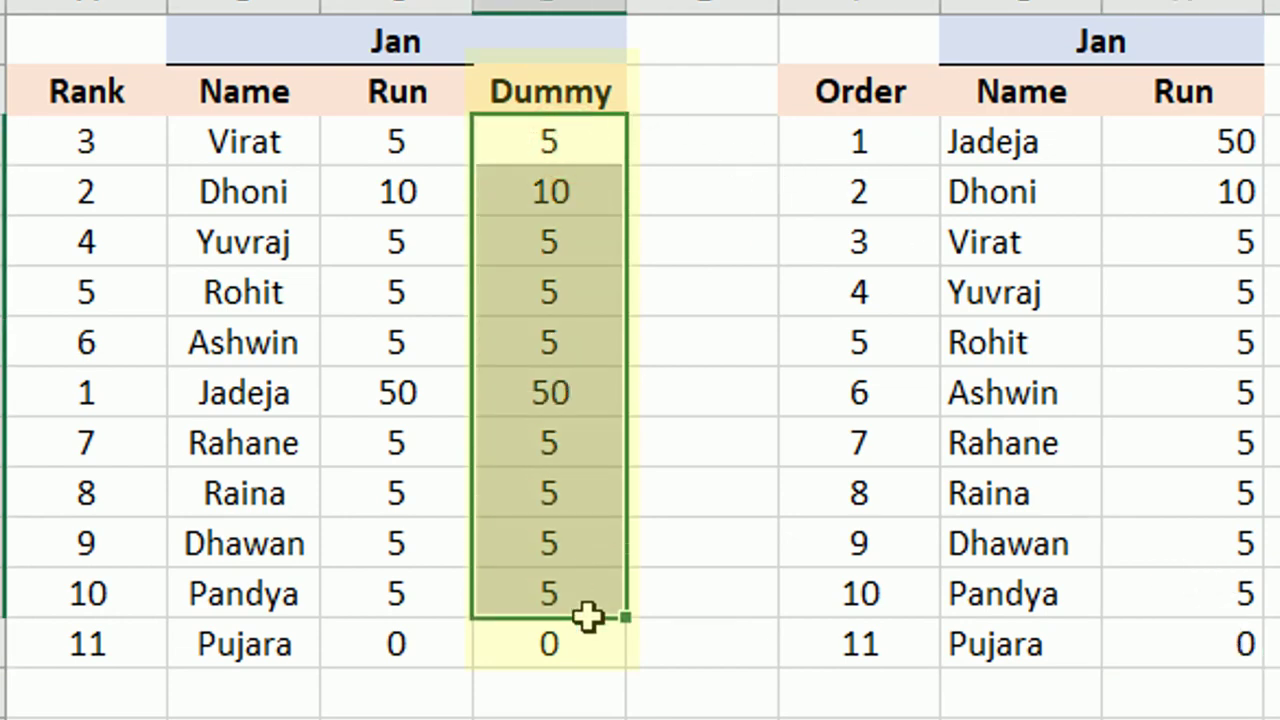
left_click_drag(586, 138, 557, 636)
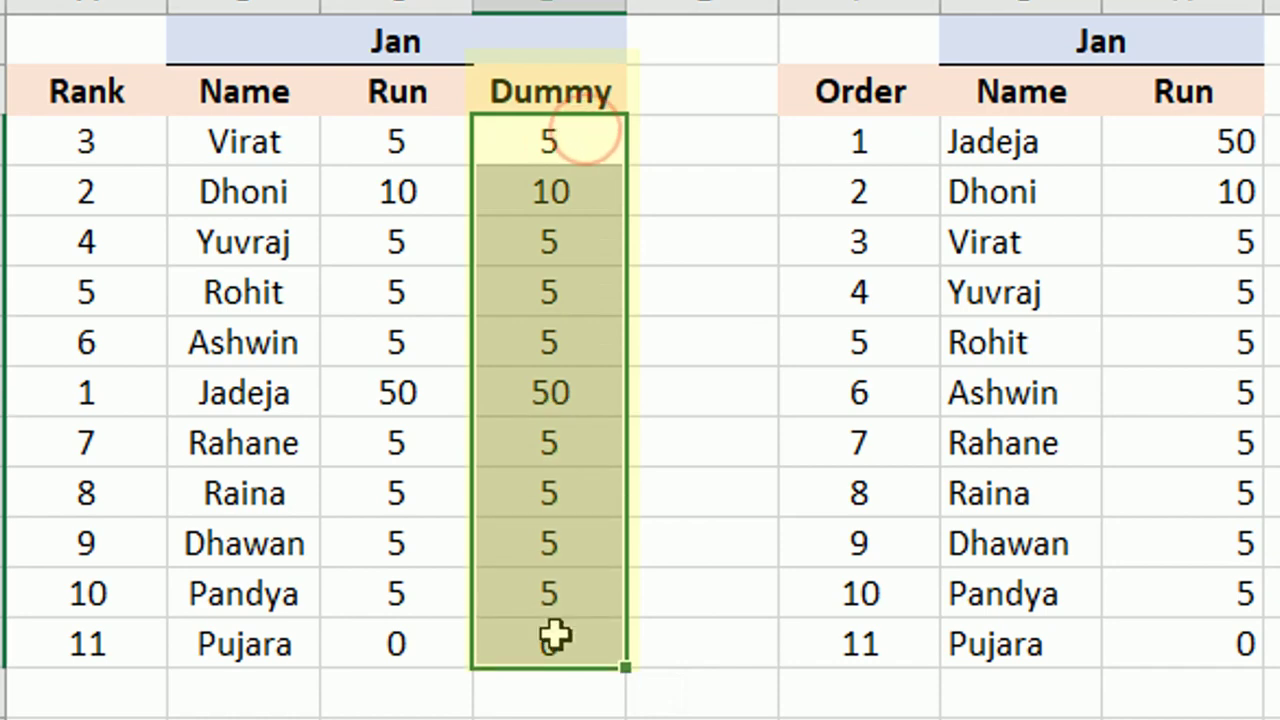
left_click_drag(97, 142, 150, 645)
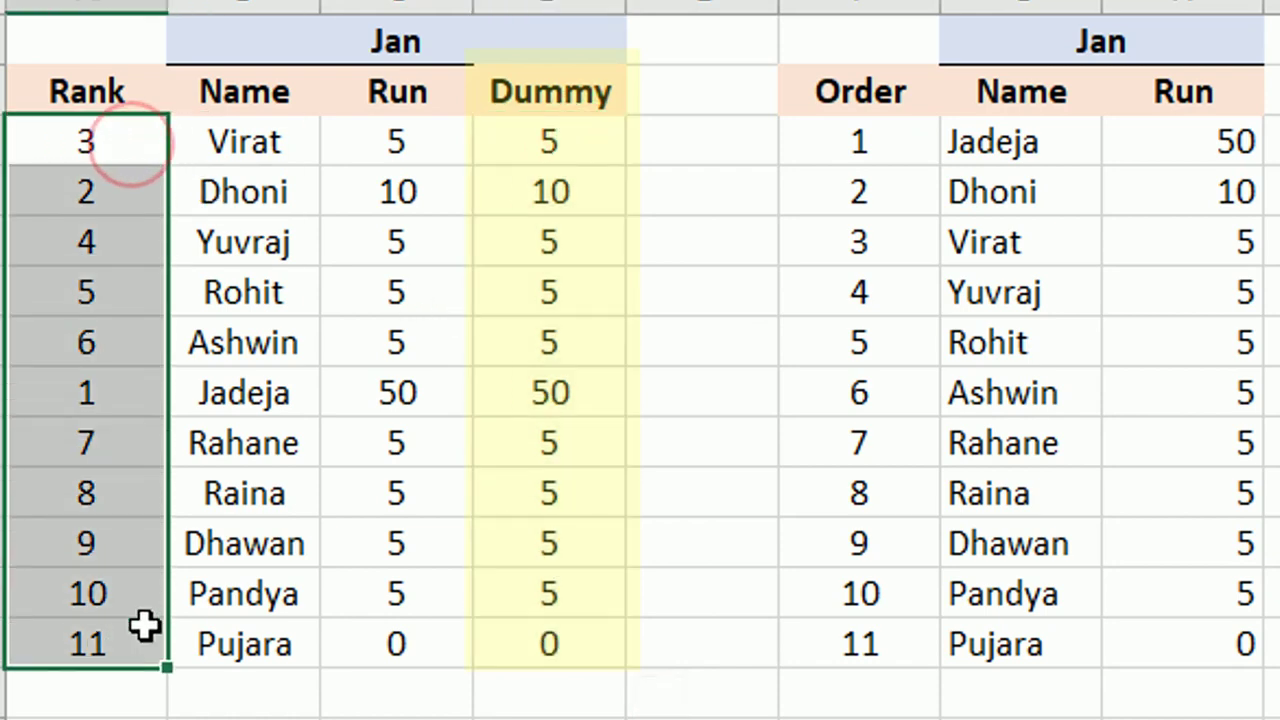
left_click_drag(986, 143, 1183, 657)
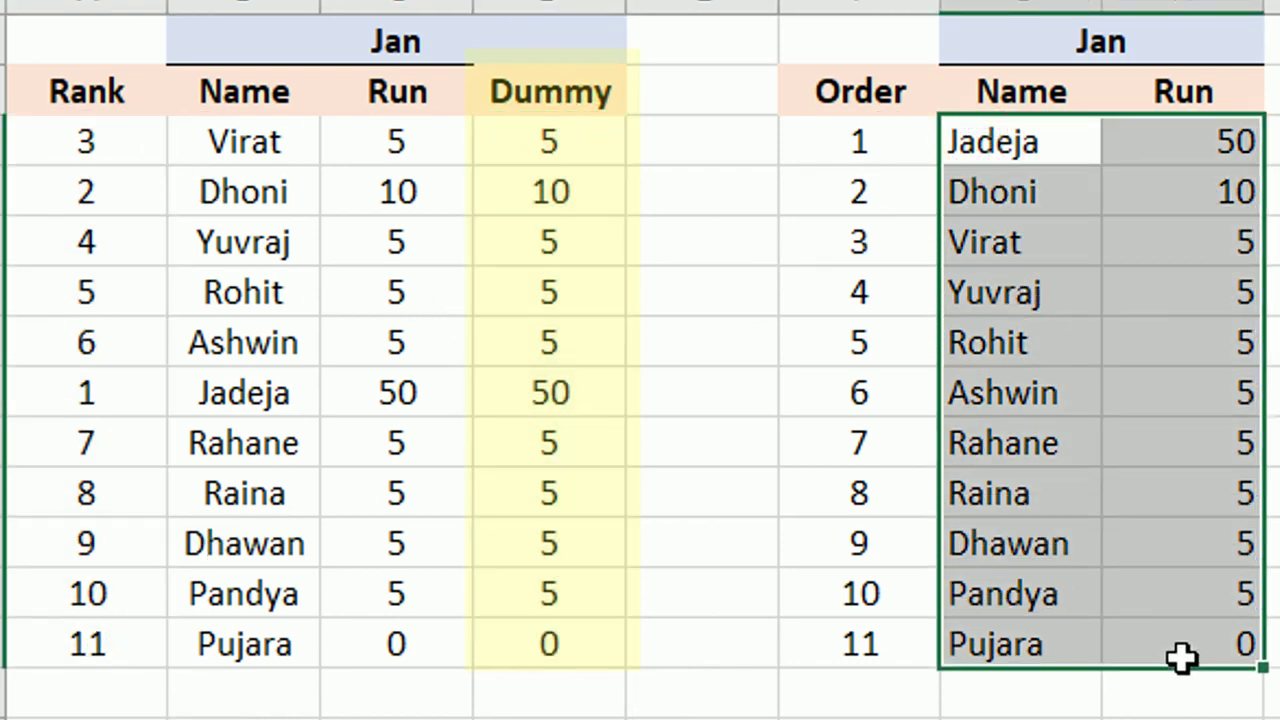
left_click_drag(1068, 158, 1197, 648)
left_click(91, 135)
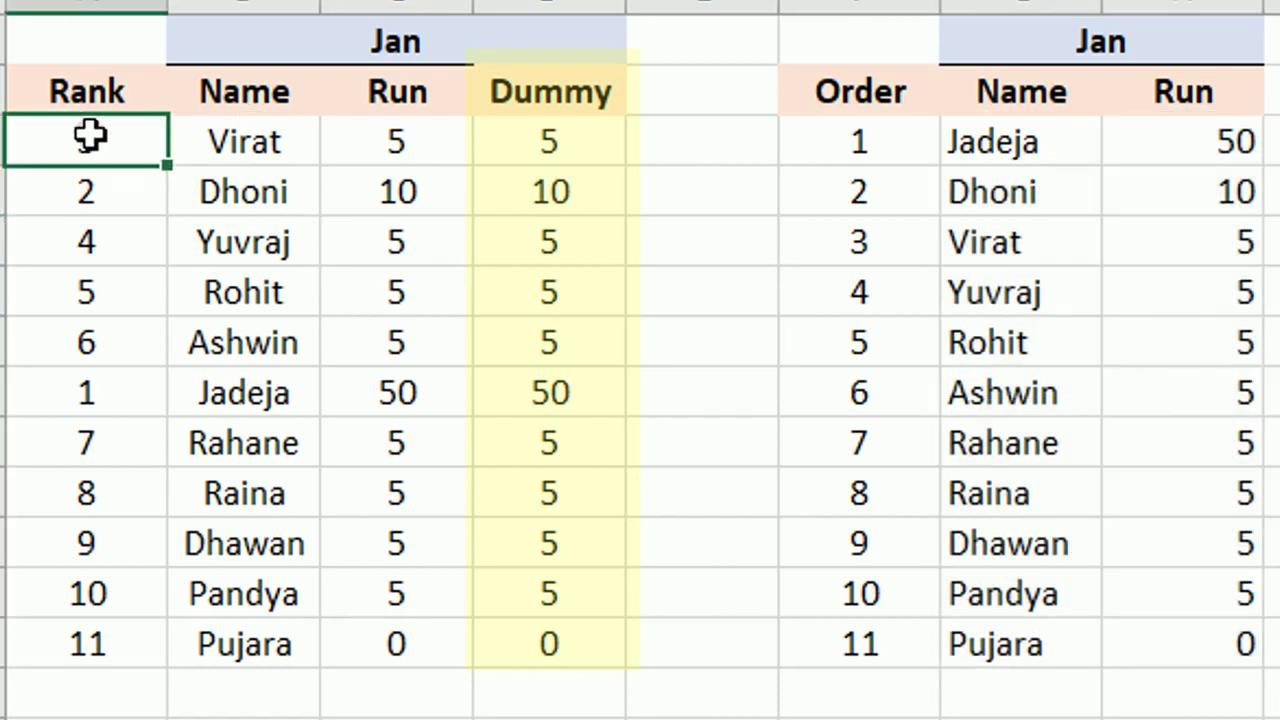
left_click_drag(423, 150, 421, 640)
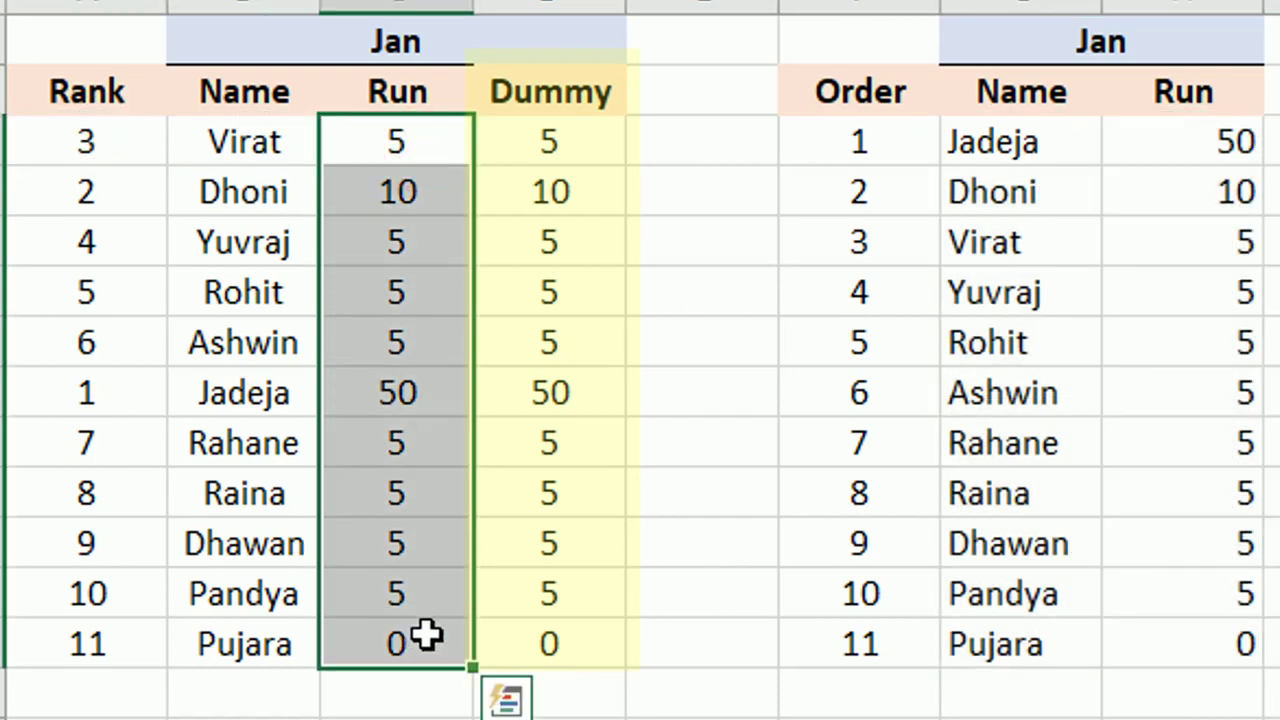
left_click_drag(568, 133, 563, 635)
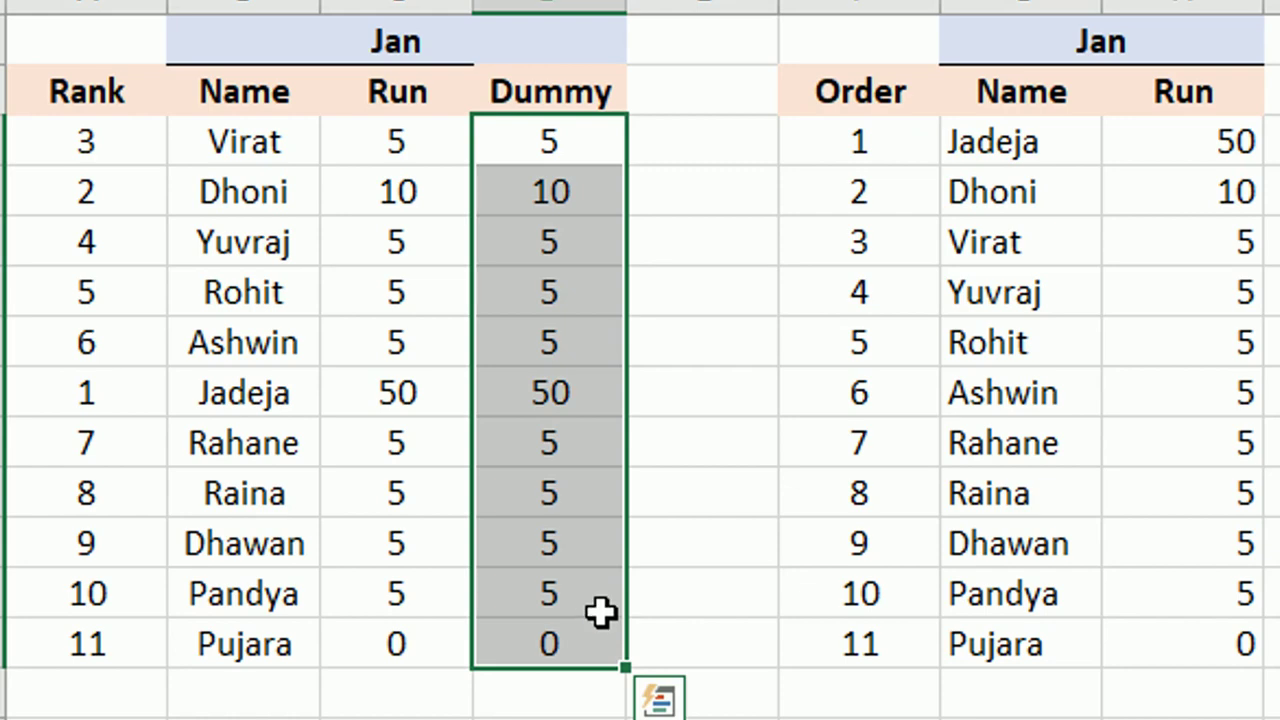
left_click(1271, 690)
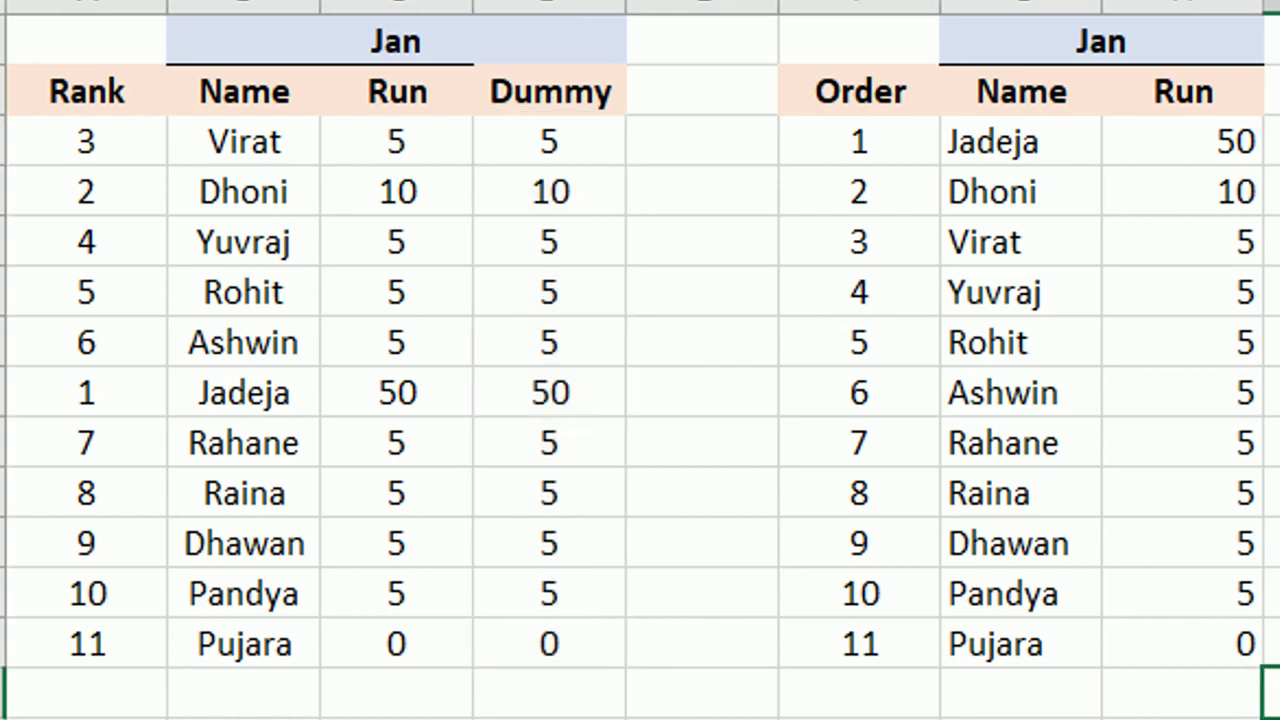